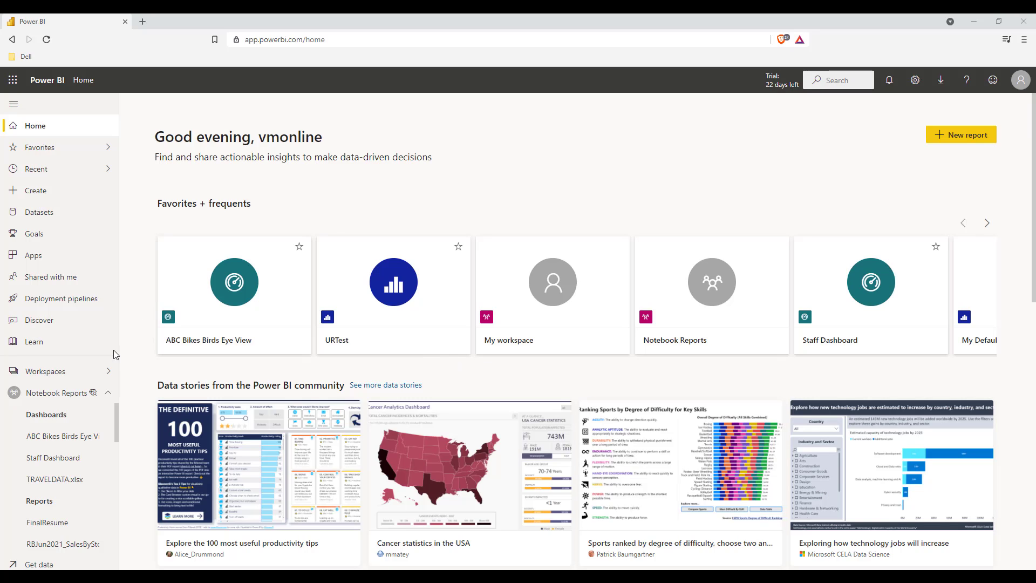
# Open the SalesByBrand_RB report in the Notebook Reports workspace, and look through its Brand options and first three pages.
pyautogui.click(72, 400)
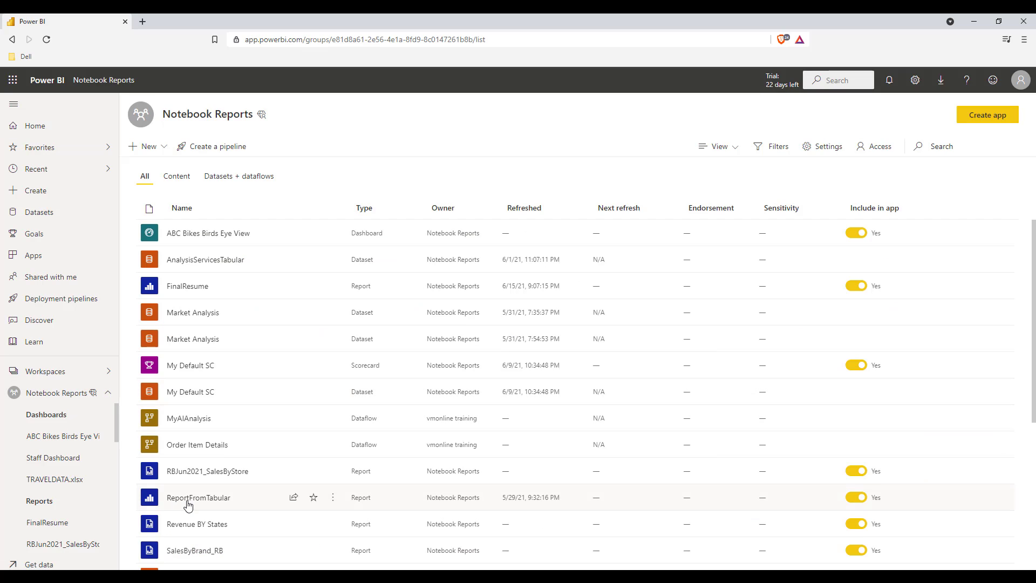
pyautogui.click(201, 550)
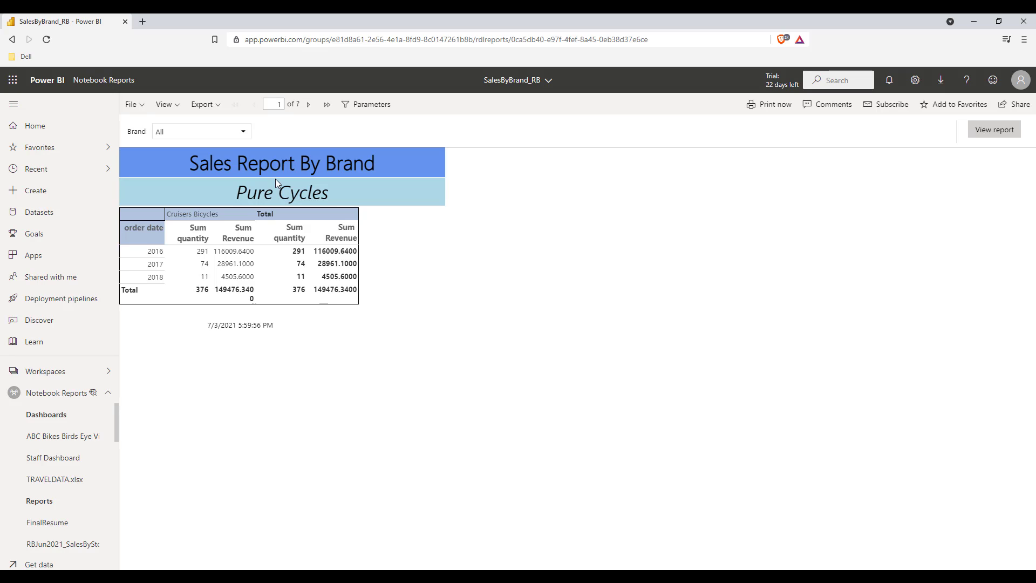
pyautogui.click(244, 132)
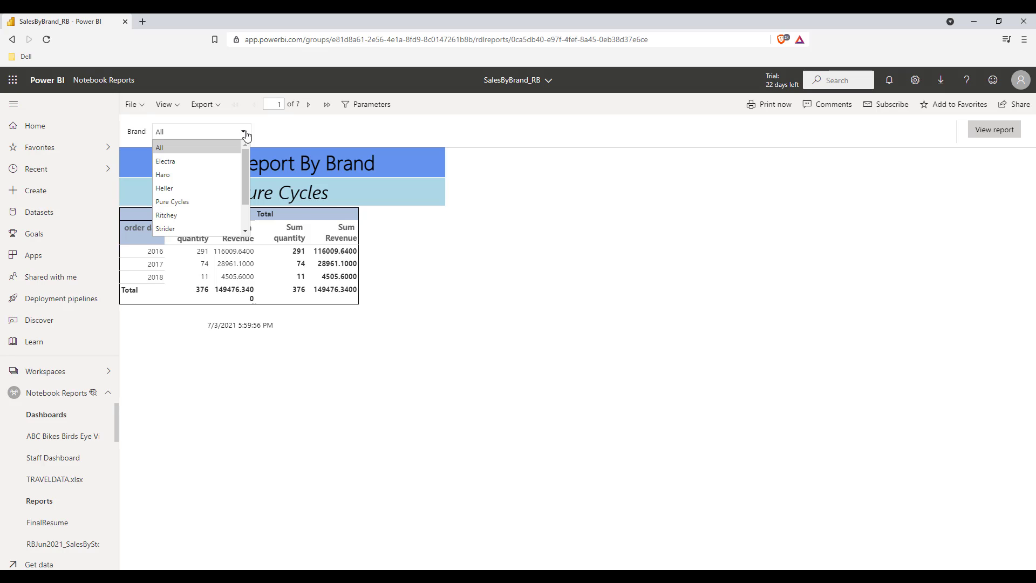
pyautogui.click(274, 128)
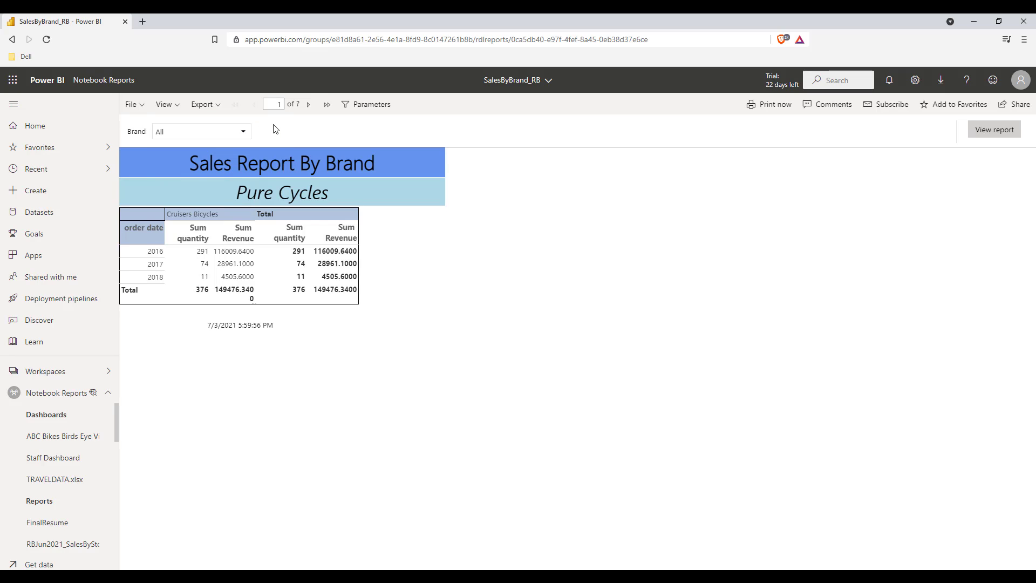
pyautogui.click(312, 104)
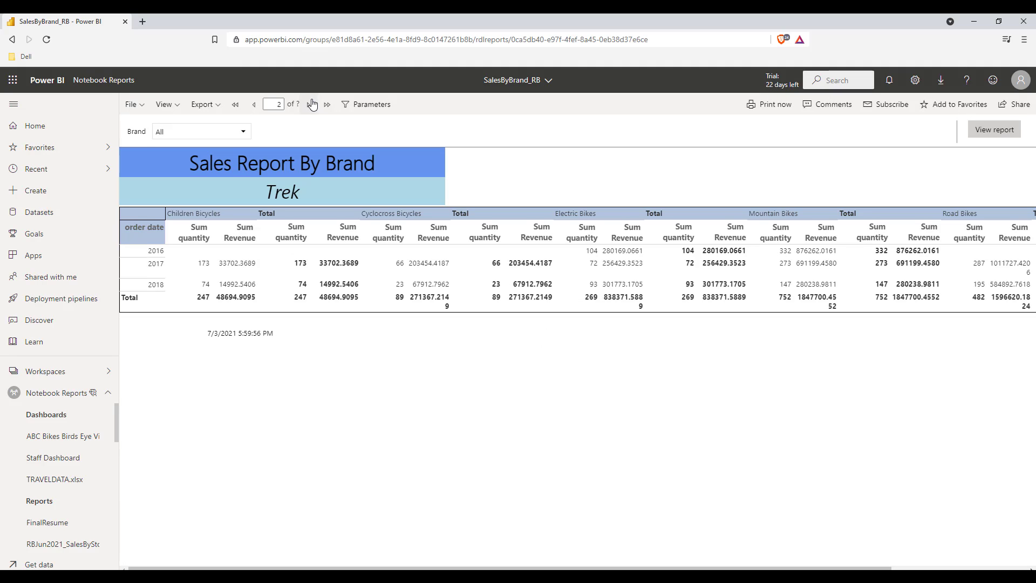
pyautogui.click(312, 104)
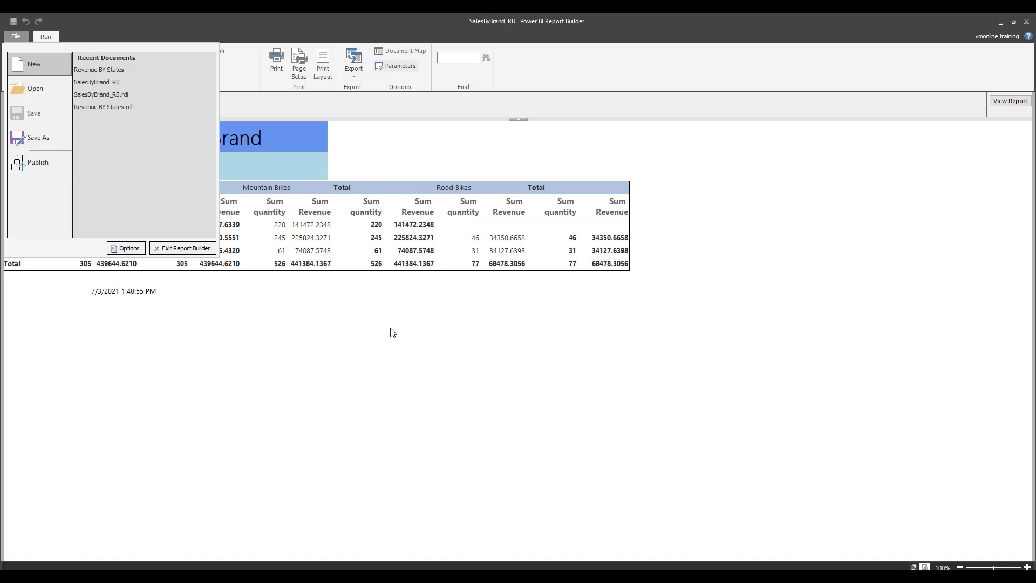
# In Power BI Report Builder, view the SalesByBrand_RB report in design view.
pyautogui.click(368, 316)
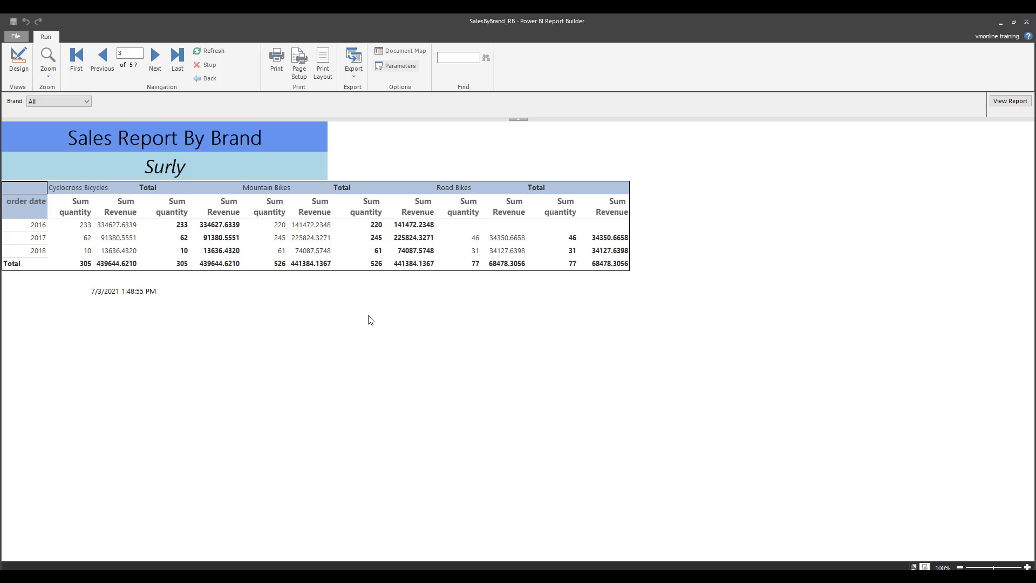
pyautogui.click(23, 78)
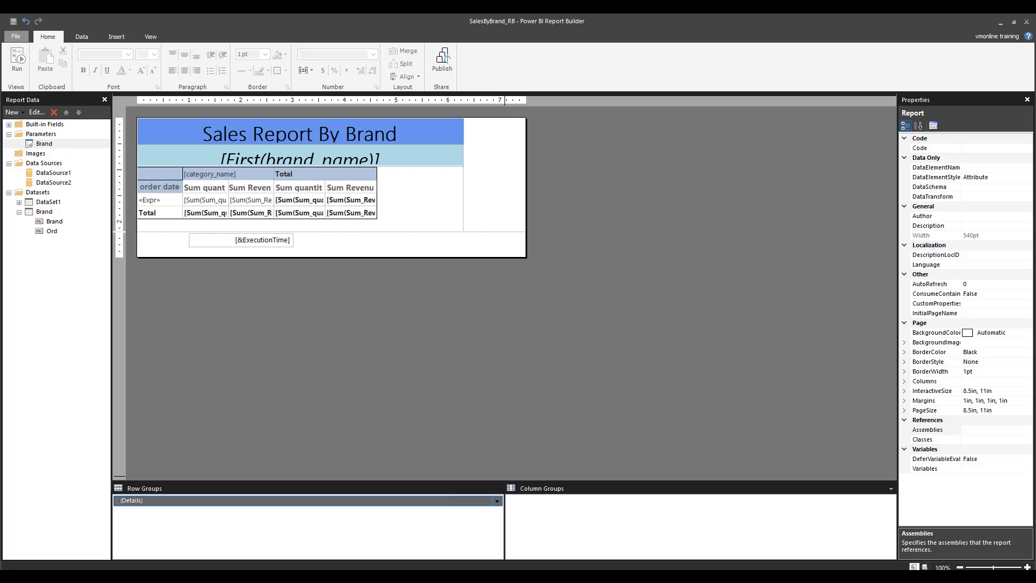
# In Power BI Desktop, add a Paginated Report visual enlarged to over half the page width, and open its list of connectable reports.
pyautogui.press('super')
pyautogui.write('power')
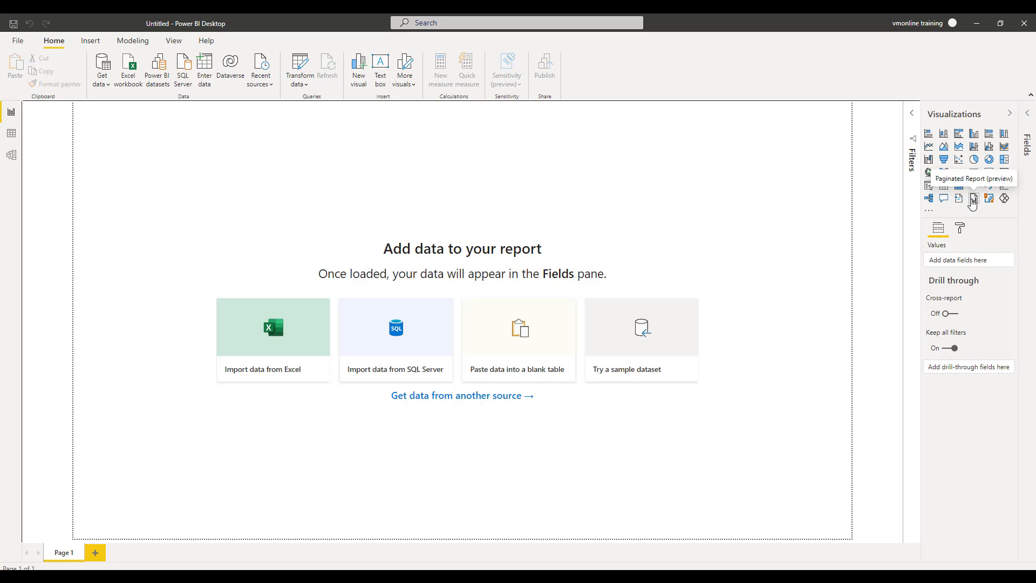
pyautogui.click(972, 200)
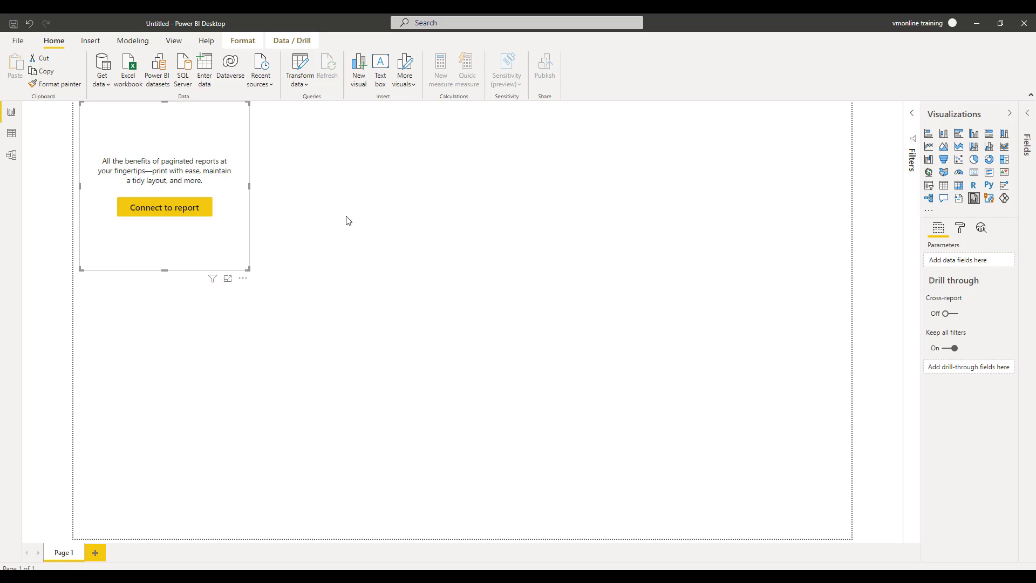
pyautogui.moveTo(248, 268); pyautogui.dragTo(562, 417)
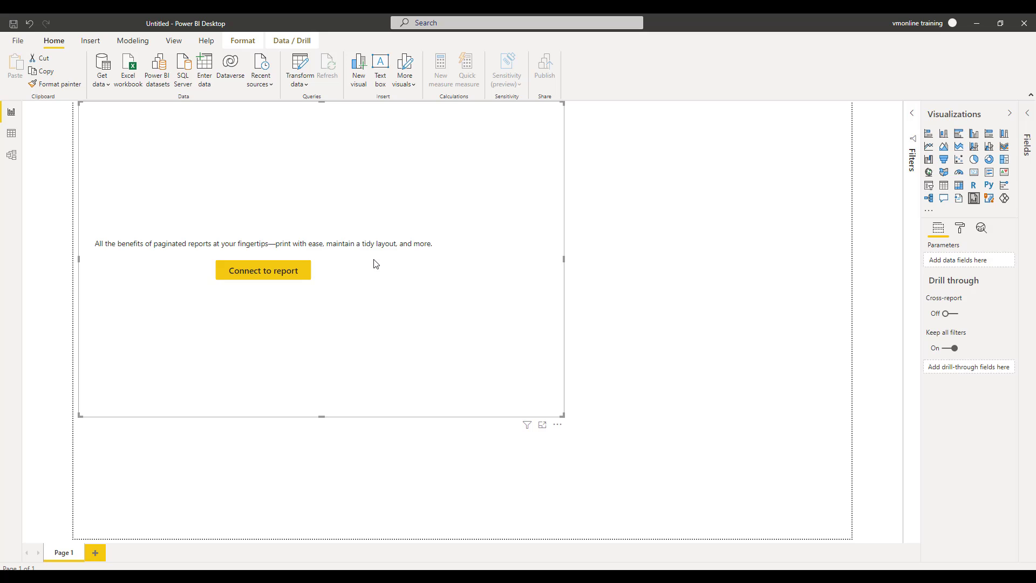
pyautogui.click(275, 272)
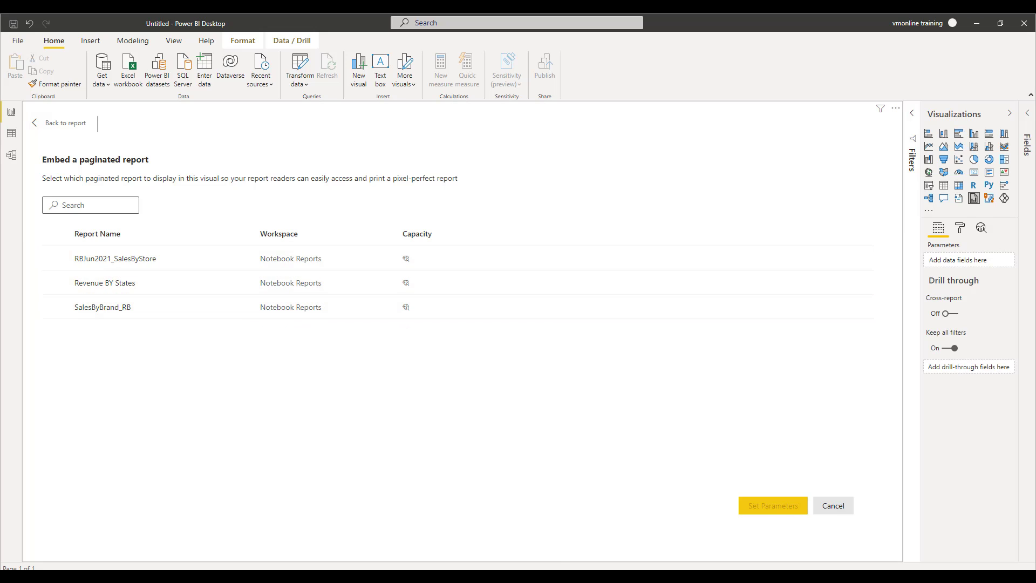
# Switch to the Power BI service in the browser and view the contents of the Notebook Reports workspace.
pyautogui.moveTo(386, 563)
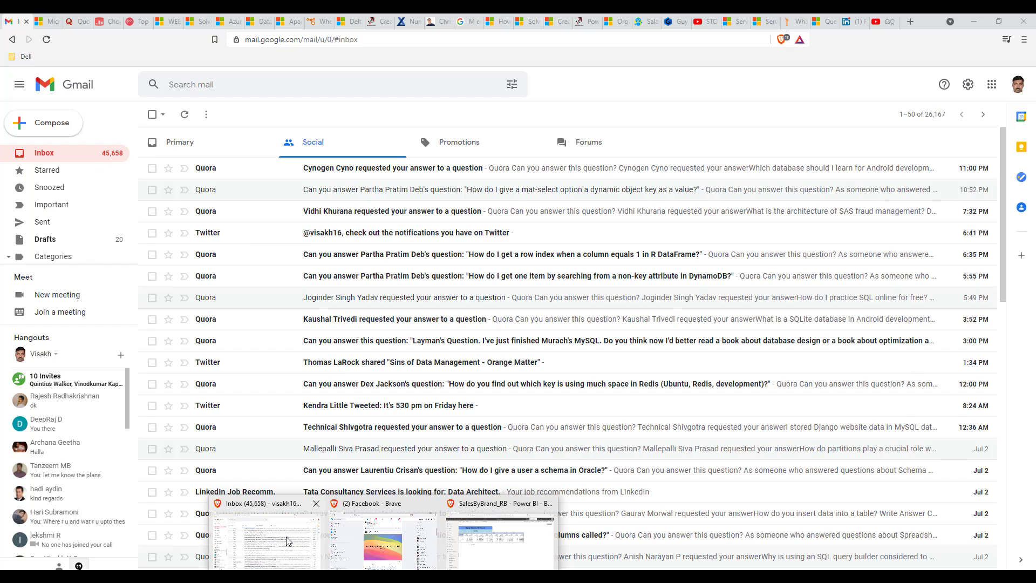
pyautogui.click(294, 542)
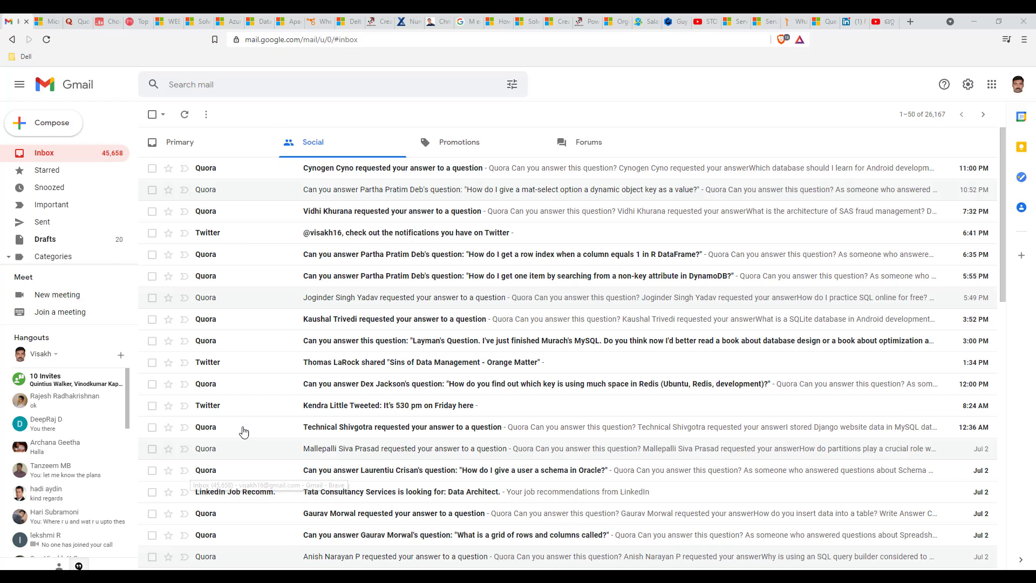
pyautogui.moveTo(385, 564)
pyautogui.click(477, 552)
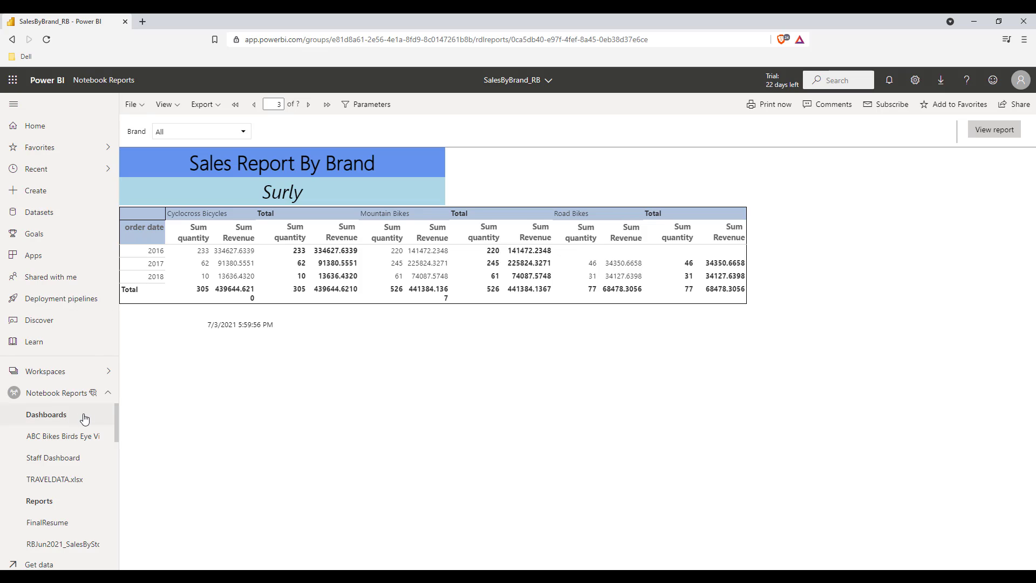
pyautogui.click(92, 391)
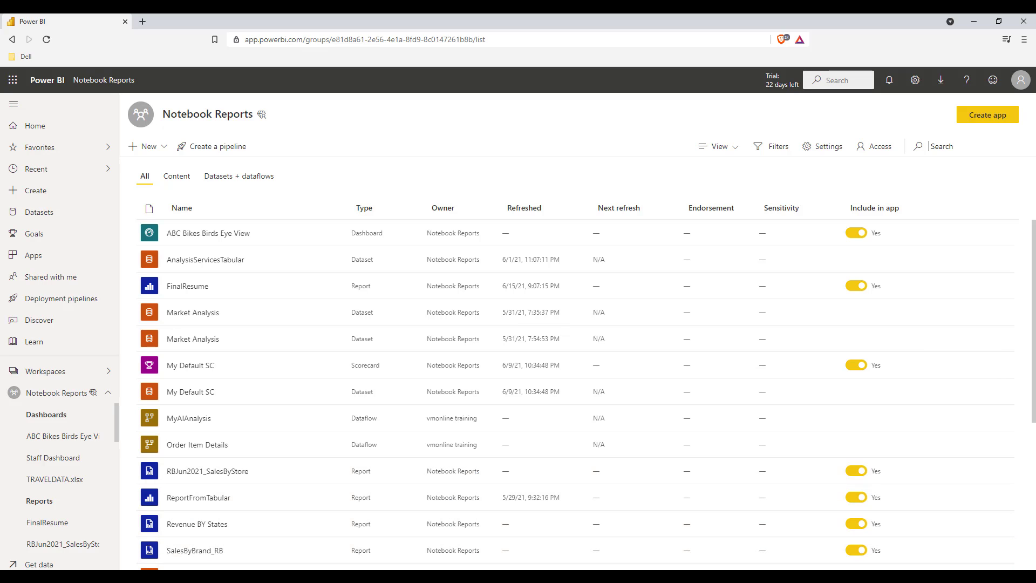
# Return to Power BI Desktop and embed the SalesByBrand_RB report in the visual, using the default value for its Brand parameter.
pyautogui.moveTo(541, 568)
pyautogui.moveTo(542, 546)
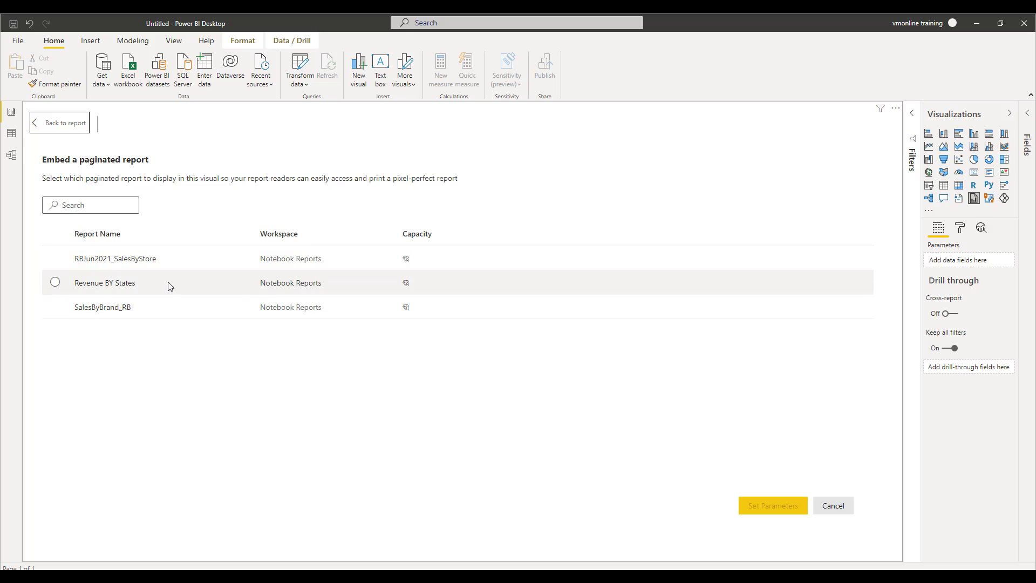
pyautogui.click(55, 307)
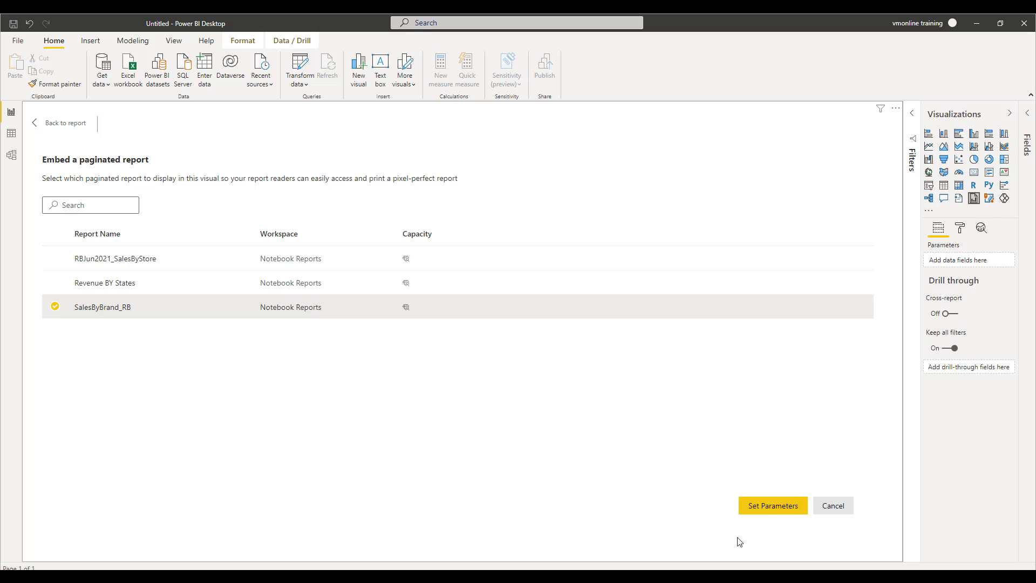
pyautogui.click(780, 512)
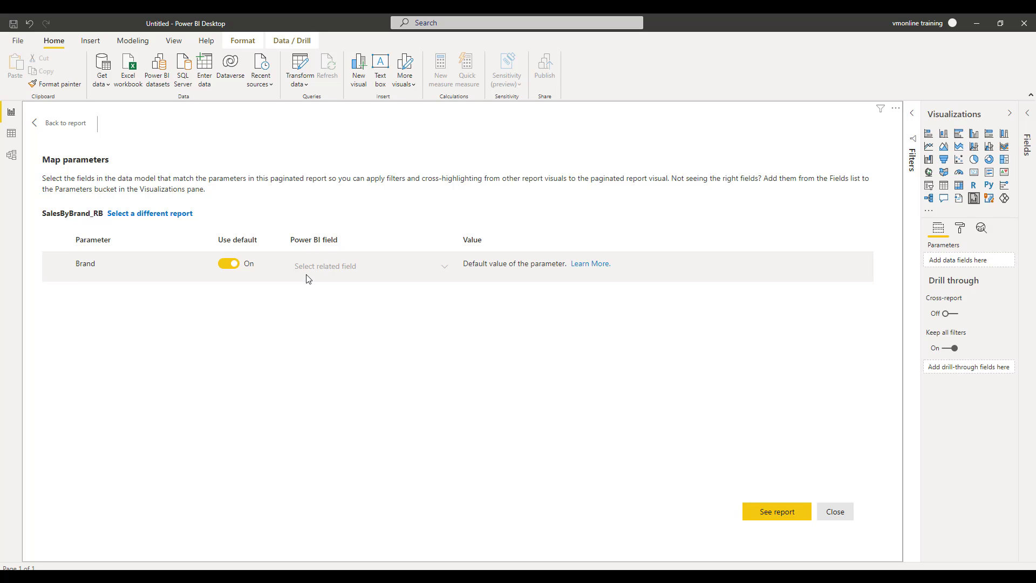
pyautogui.click(787, 512)
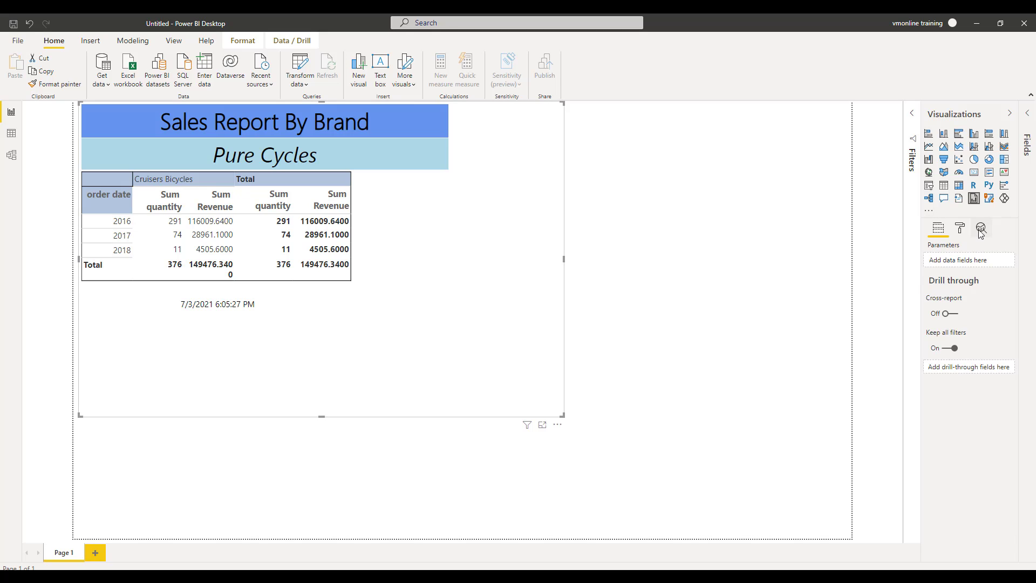
# Turn on the paginated visual's toolbar including its Parameters option, and page forward once through the embedded report.
pyautogui.click(958, 228)
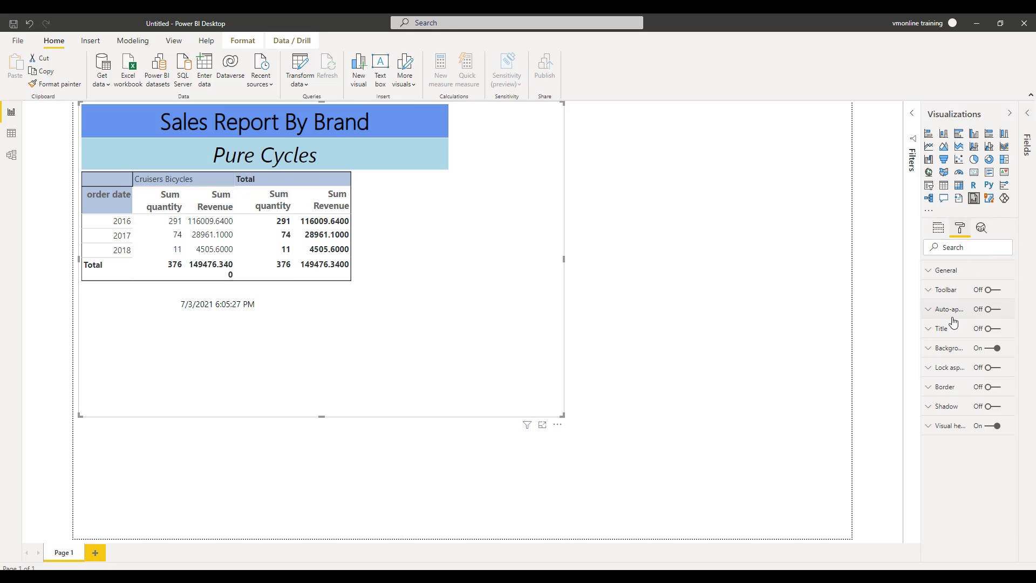
pyautogui.click(998, 294)
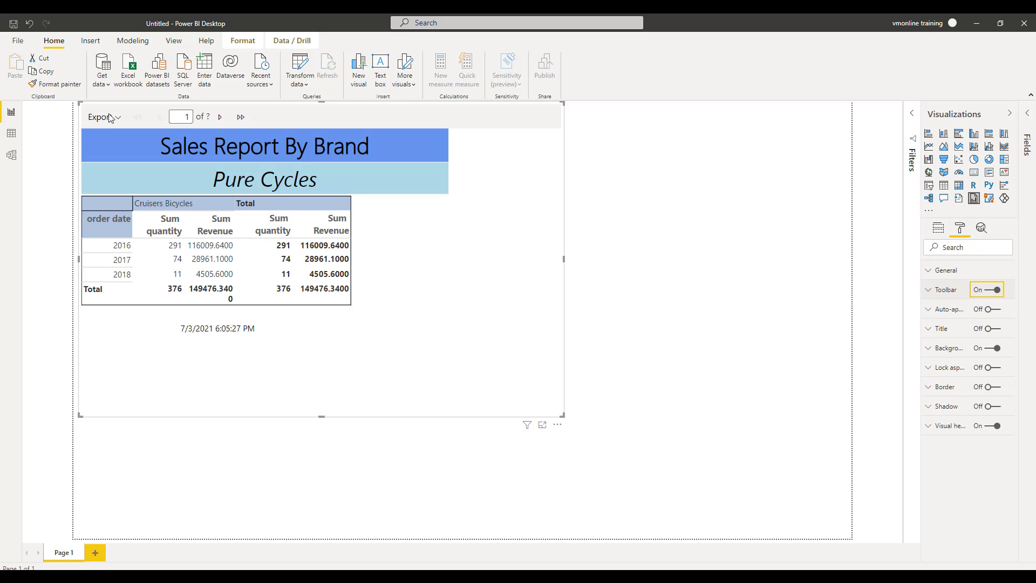
pyautogui.click(220, 116)
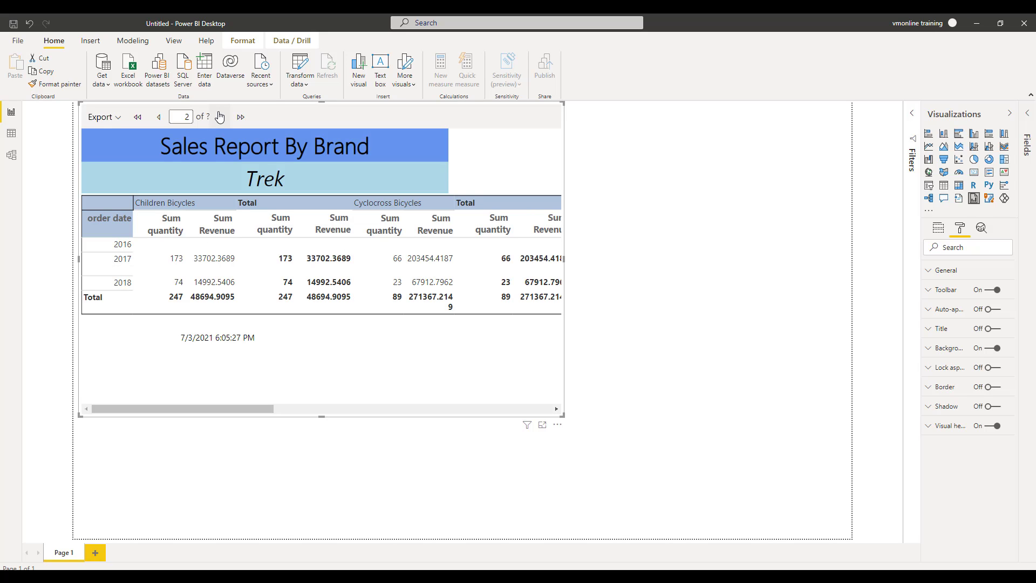
pyautogui.click(939, 292)
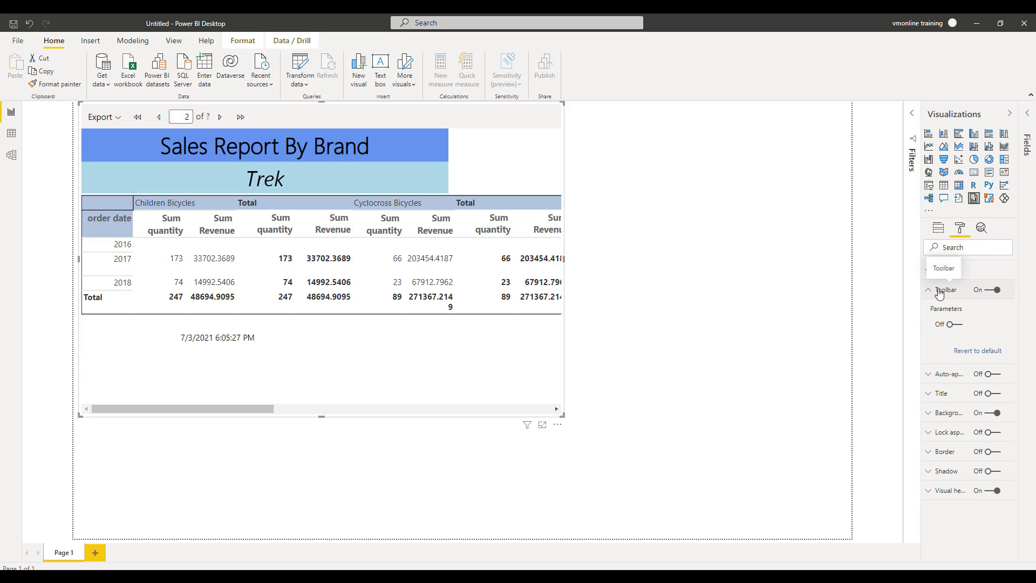
pyautogui.click(962, 328)
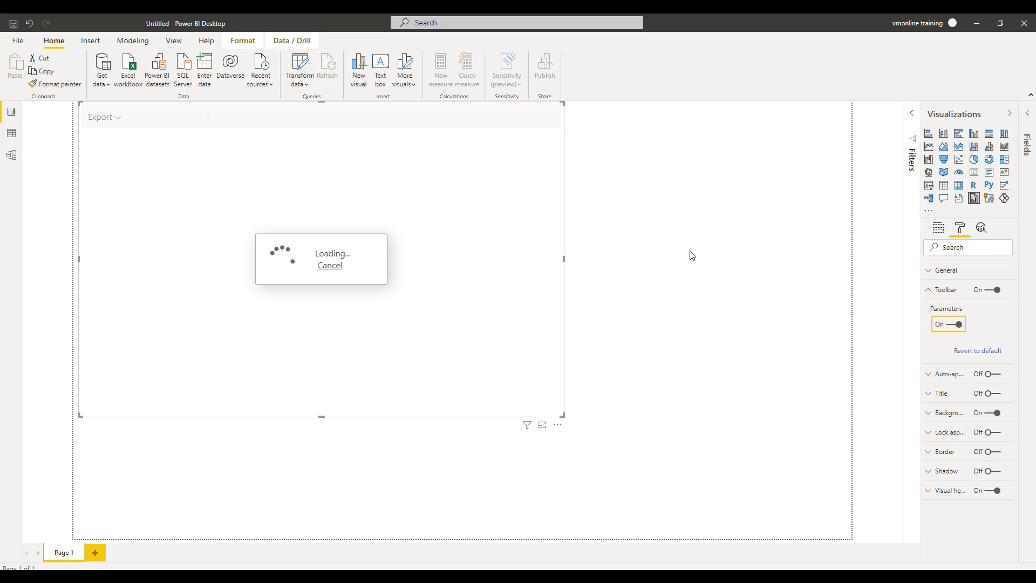
# Set the embedded report's Brand parameter to Surly and run the report.
pyautogui.click(299, 117)
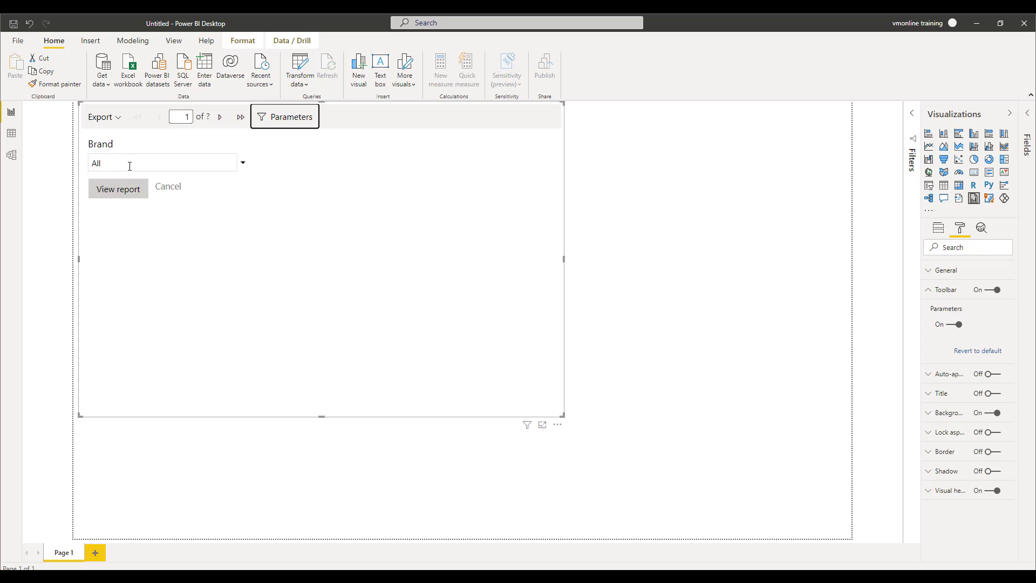
pyautogui.click(245, 166)
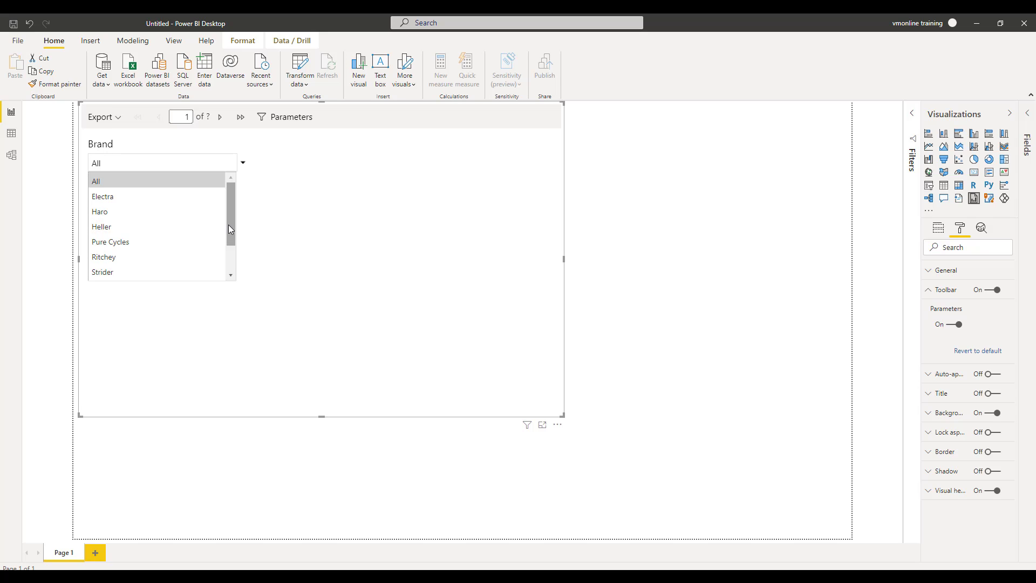
pyautogui.moveTo(228, 224); pyautogui.dragTo(218, 273)
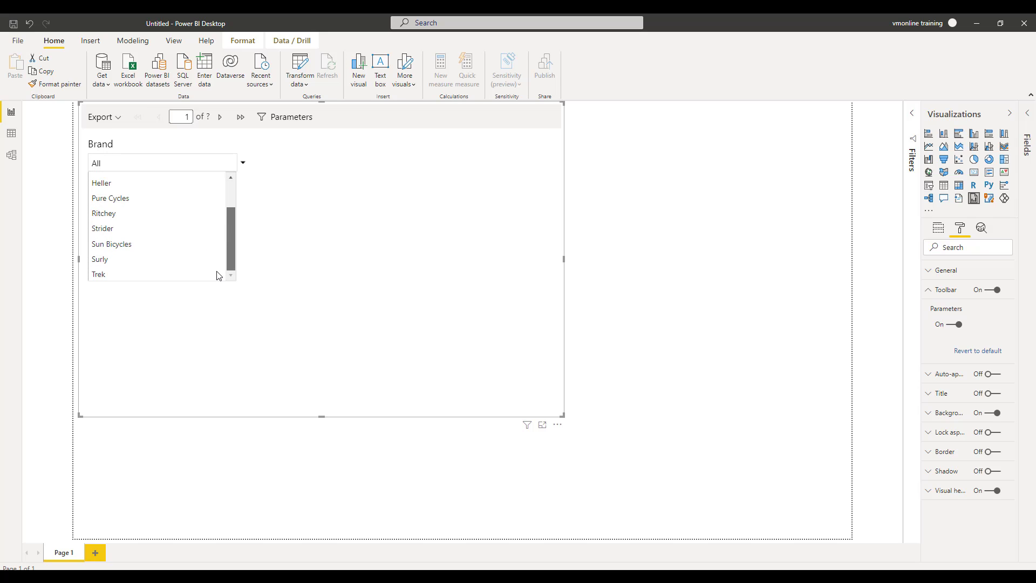
pyautogui.click(112, 263)
pyautogui.click(123, 189)
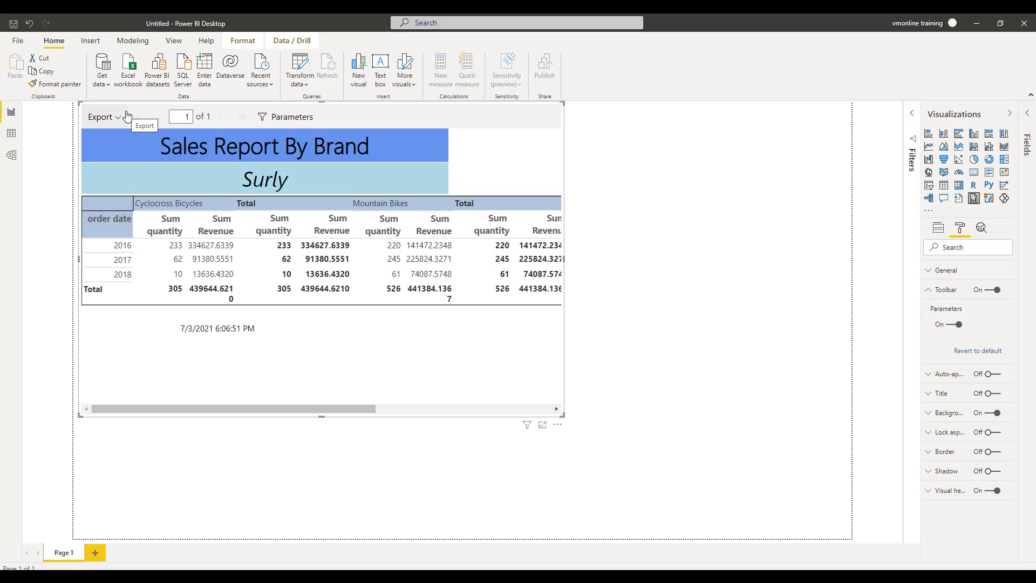
# Load the production brands, production products, sales order_items and sales orders tables, and add brand_name to the visual's Parameters.
pyautogui.click(108, 85)
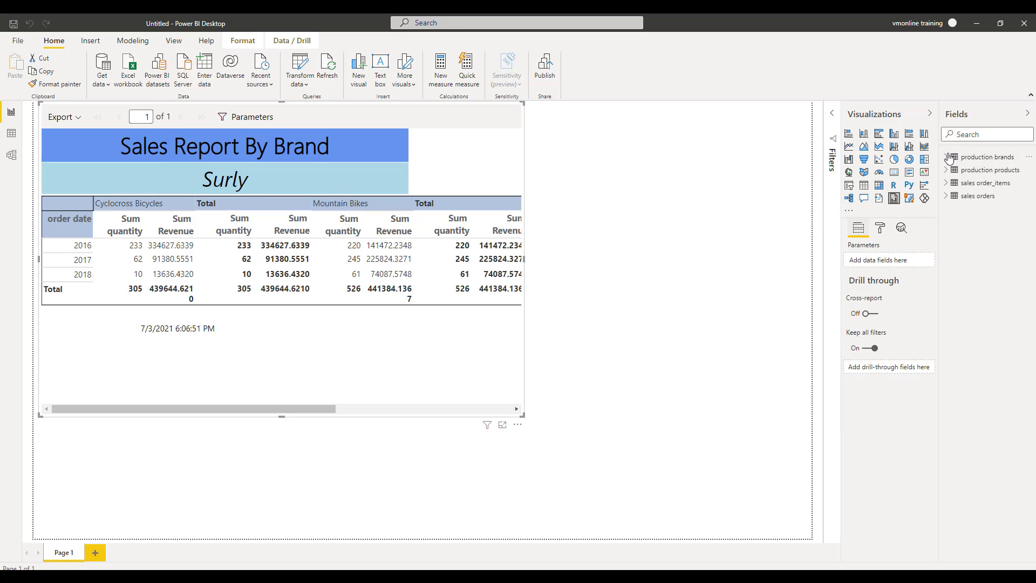
pyautogui.click(952, 155)
pyautogui.moveTo(990, 187); pyautogui.dragTo(895, 260)
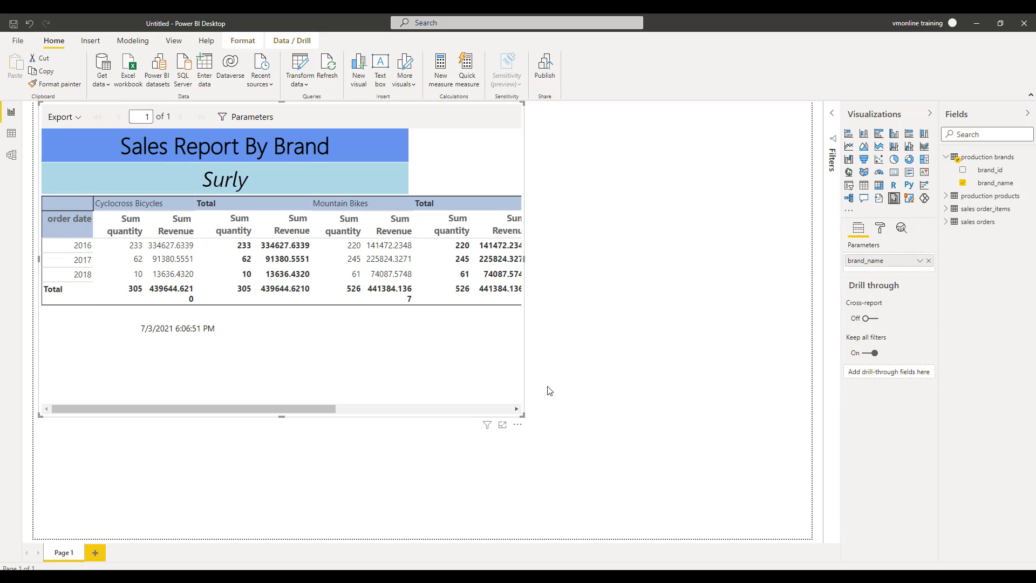
# Reconnect the visual to SalesByBrand_RB, disable the default for the Brand parameter, and map it to production brands.brand_name.
pyautogui.click(517, 424)
pyautogui.click(528, 437)
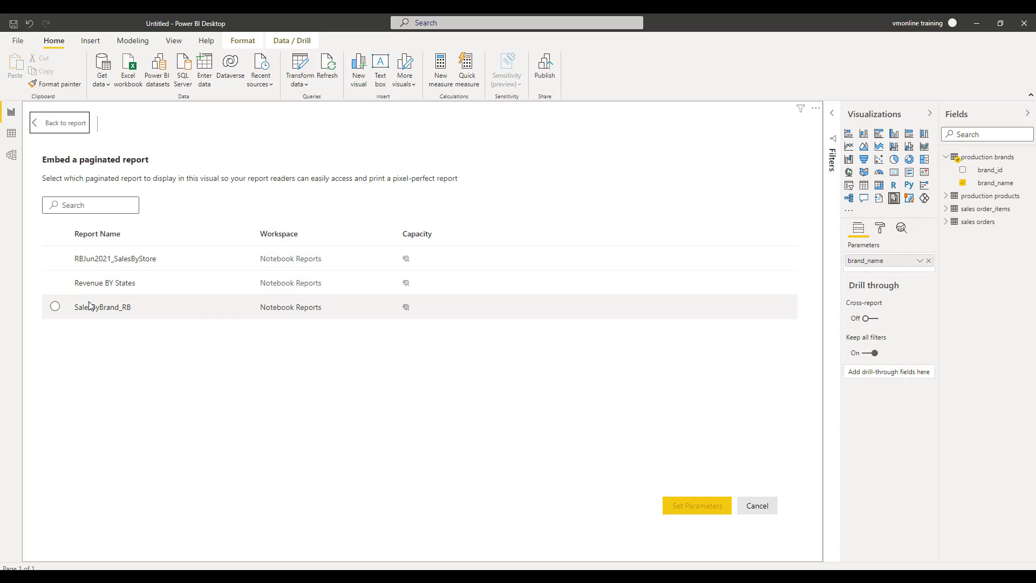
pyautogui.click(55, 309)
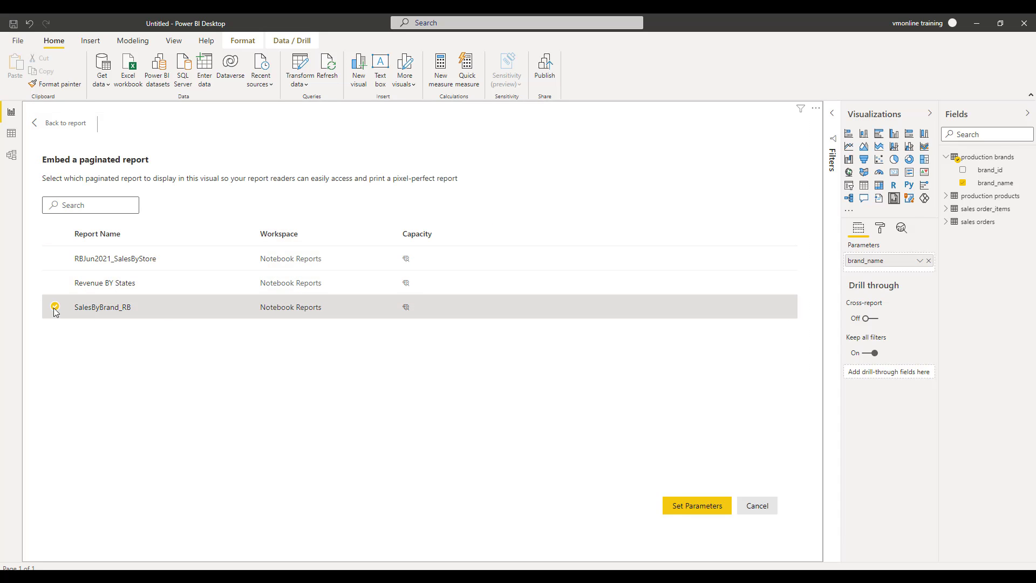
pyautogui.click(692, 510)
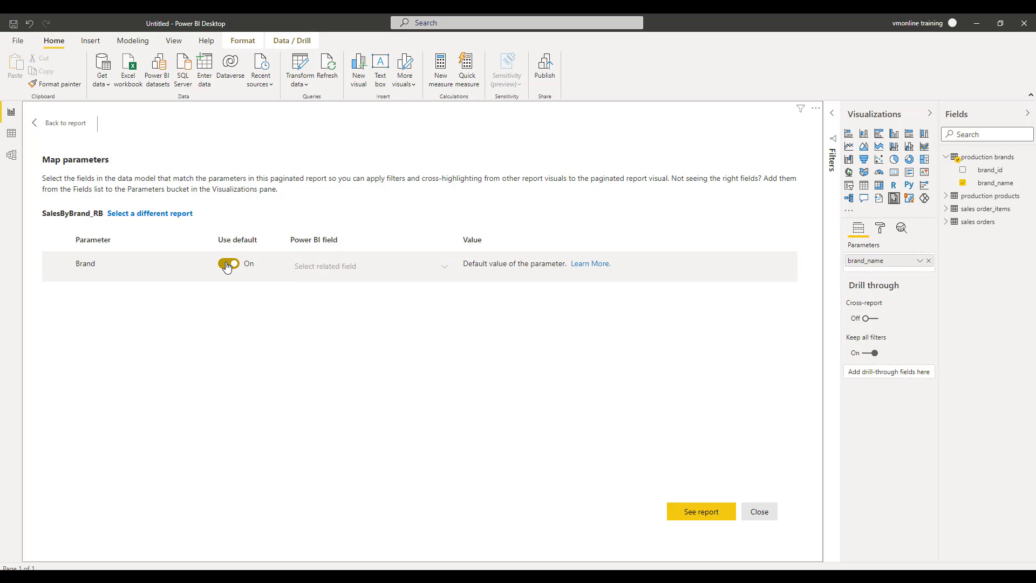
pyautogui.click(227, 264)
pyautogui.click(451, 268)
pyautogui.click(352, 286)
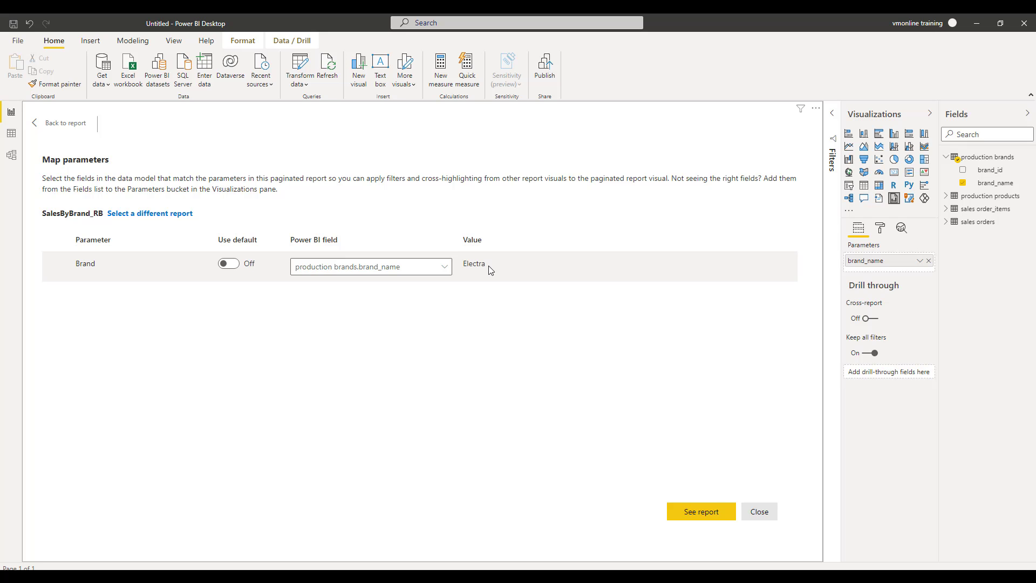
# Show the embedded report with its mapped Brand parameter and check the parameter value in the report's own parameter pane.
pyautogui.click(707, 512)
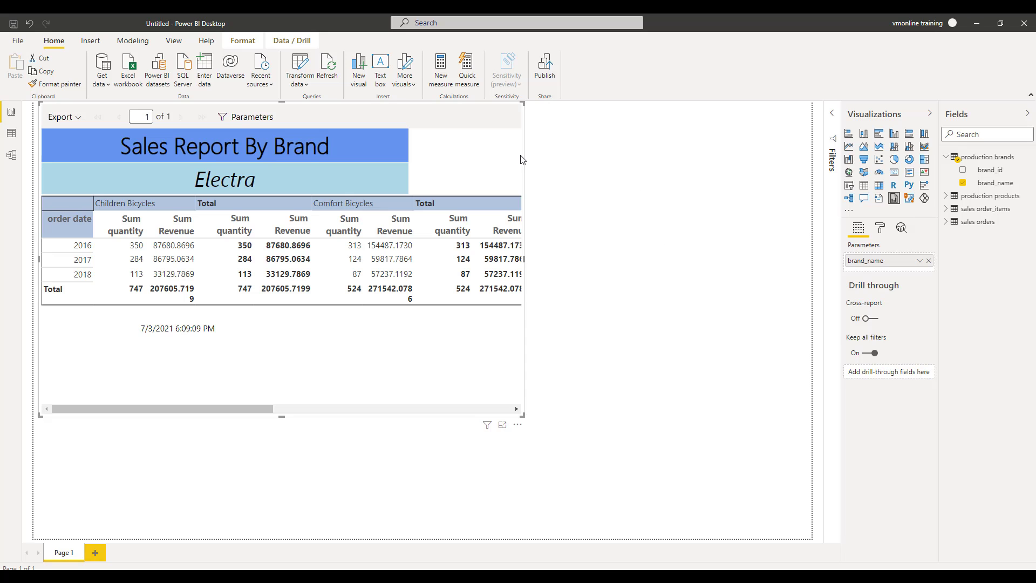
pyautogui.click(247, 117)
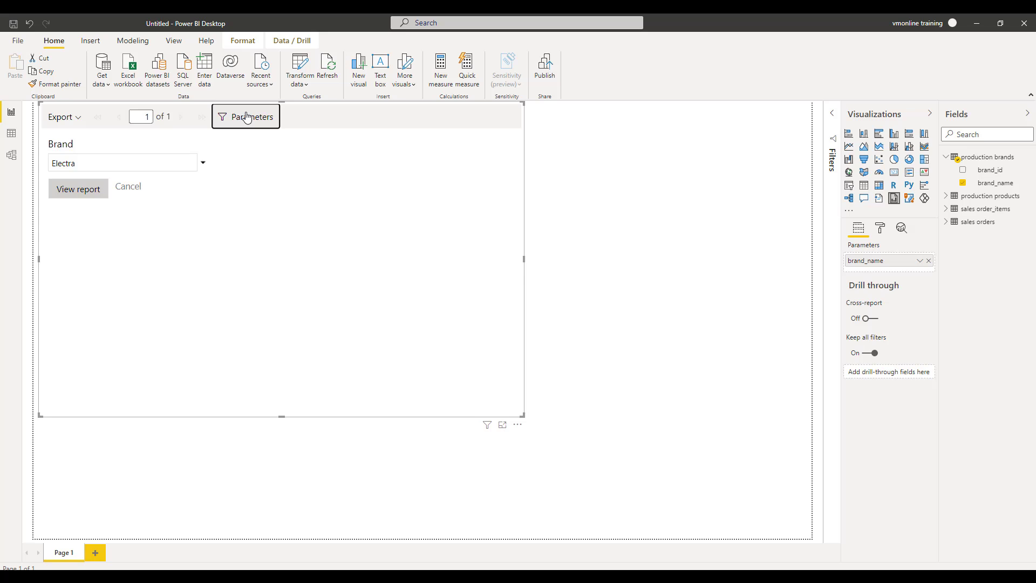
pyautogui.click(247, 117)
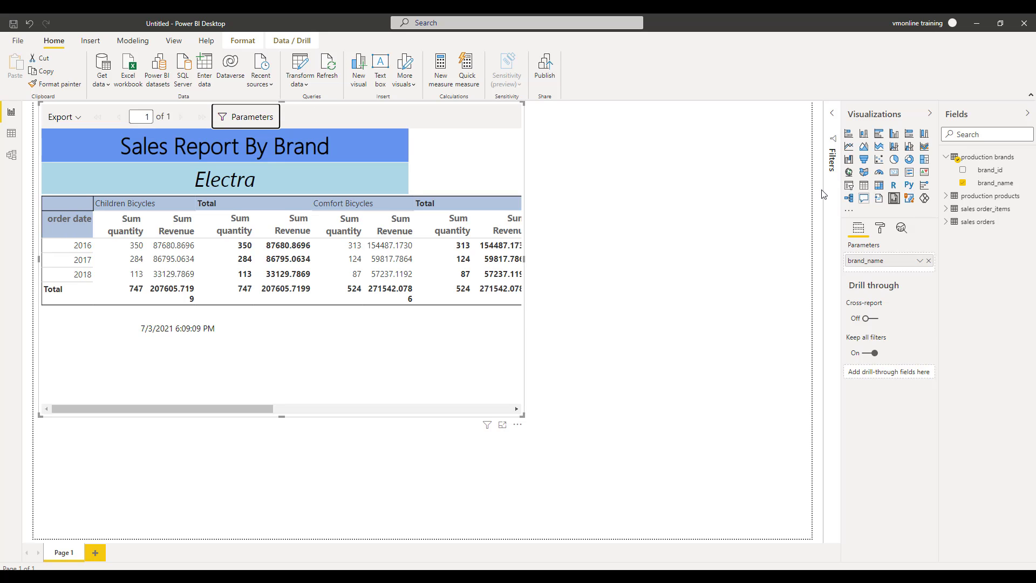
# Add a matrix with brand_name as rows and sales order_items quantity as values, and place it beside the embedded report.
pyautogui.click(715, 217)
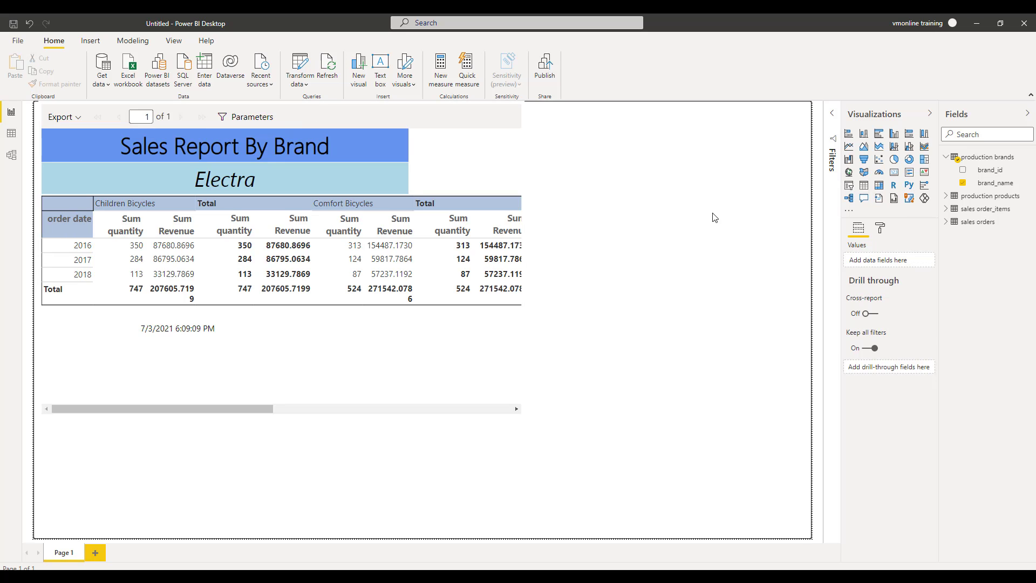
pyautogui.click(879, 185)
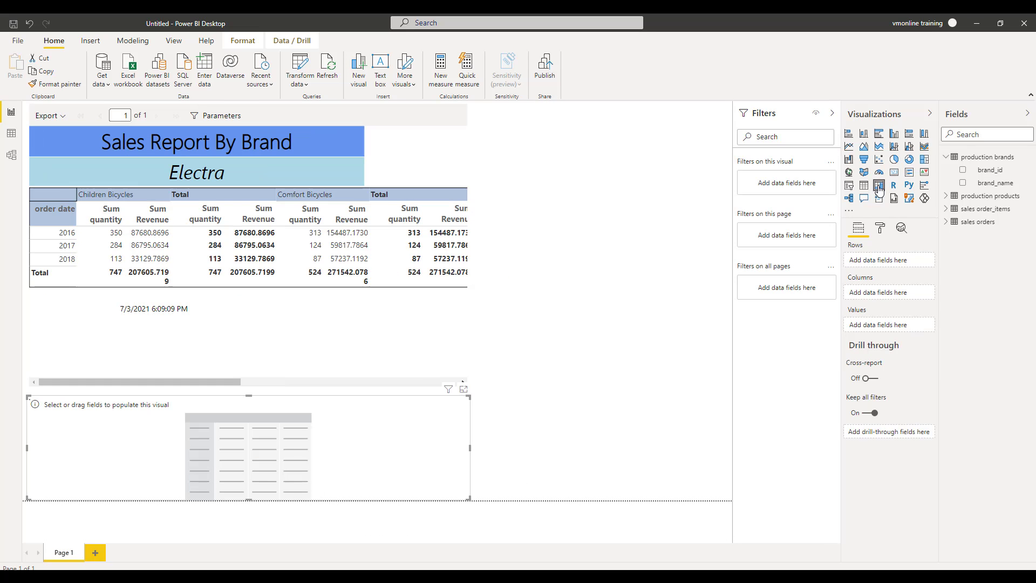
pyautogui.click(964, 183)
pyautogui.click(946, 209)
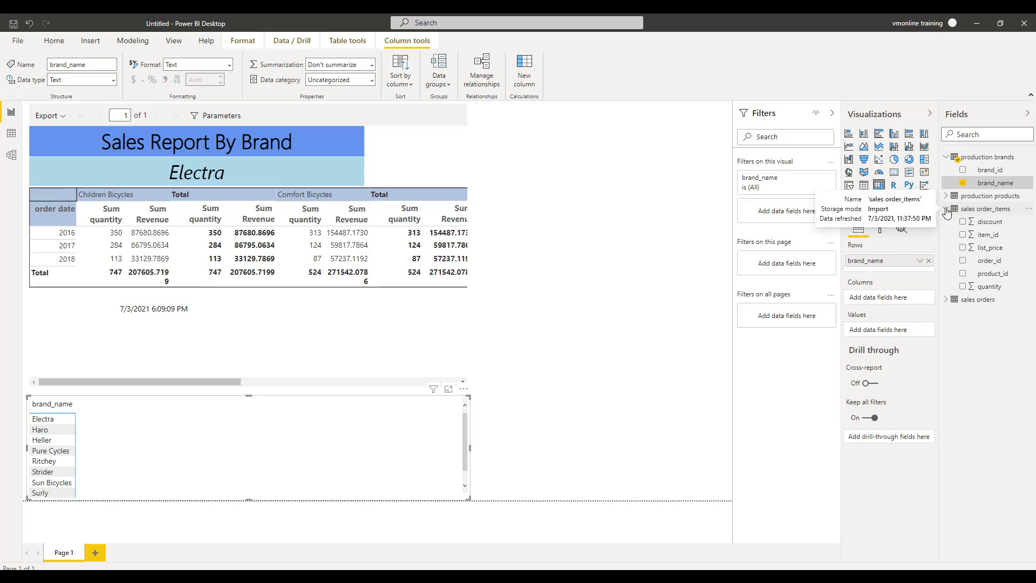
pyautogui.click(962, 287)
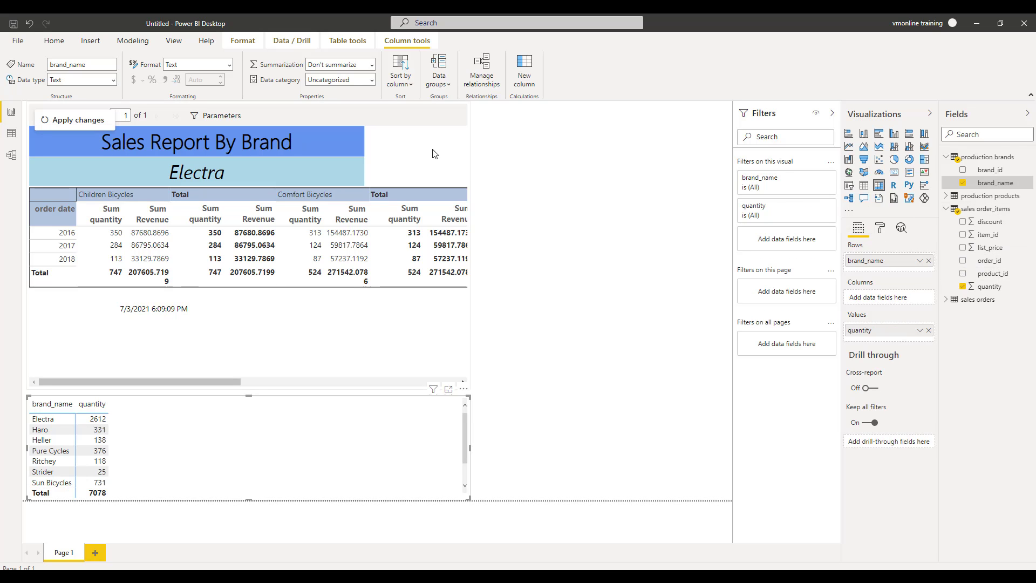
pyautogui.rightClick(477, 411)
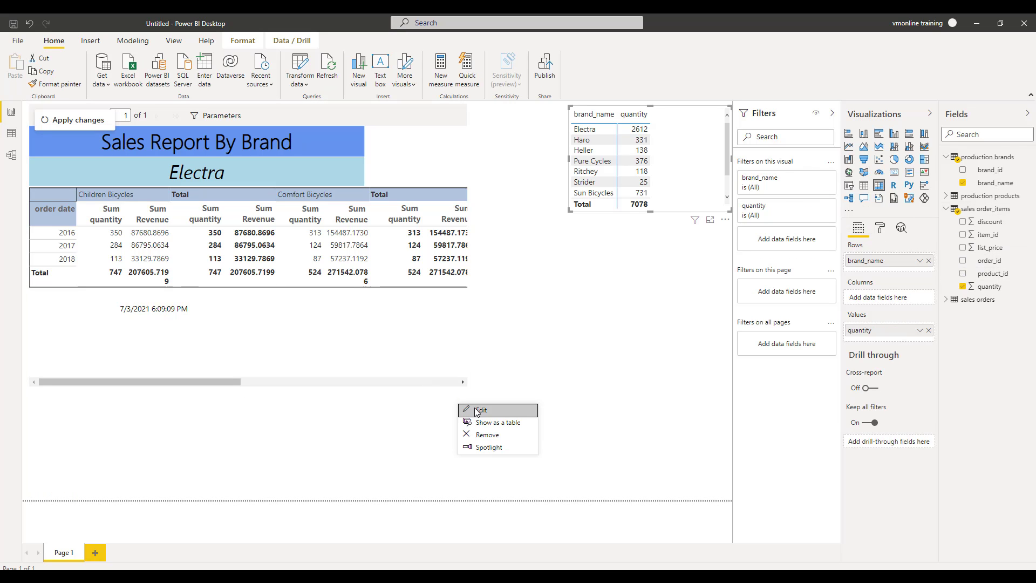
pyautogui.click(477, 410)
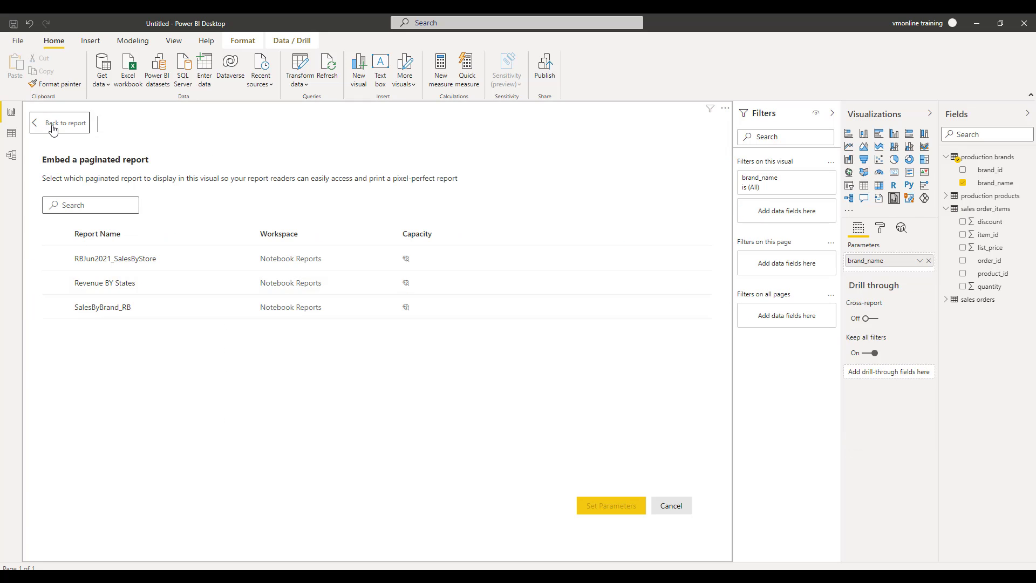
pyautogui.click(52, 129)
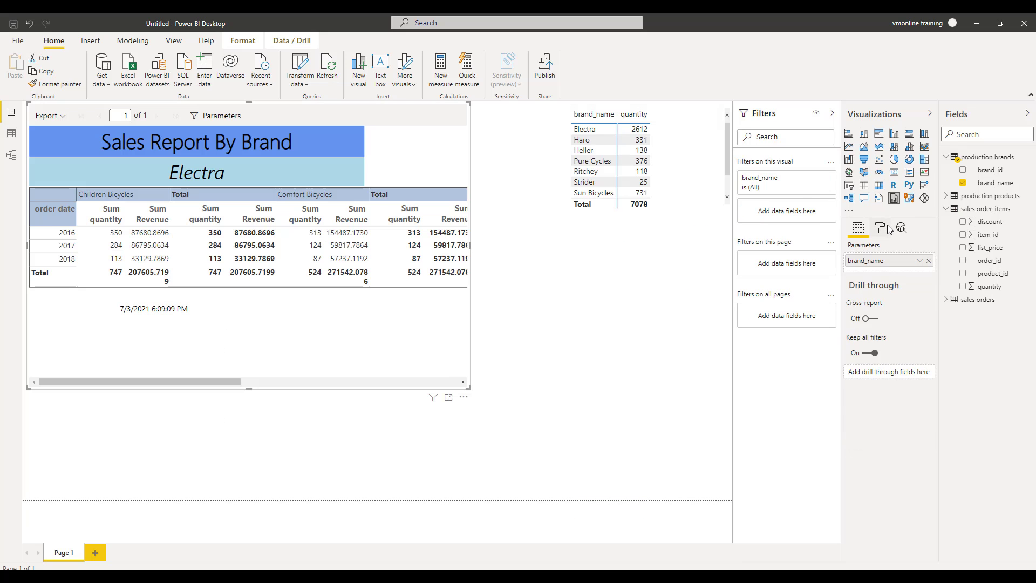
# Turn on the auto-apply setting in the paginated report visual's formatting options.
pyautogui.click(887, 228)
pyautogui.click(863, 312)
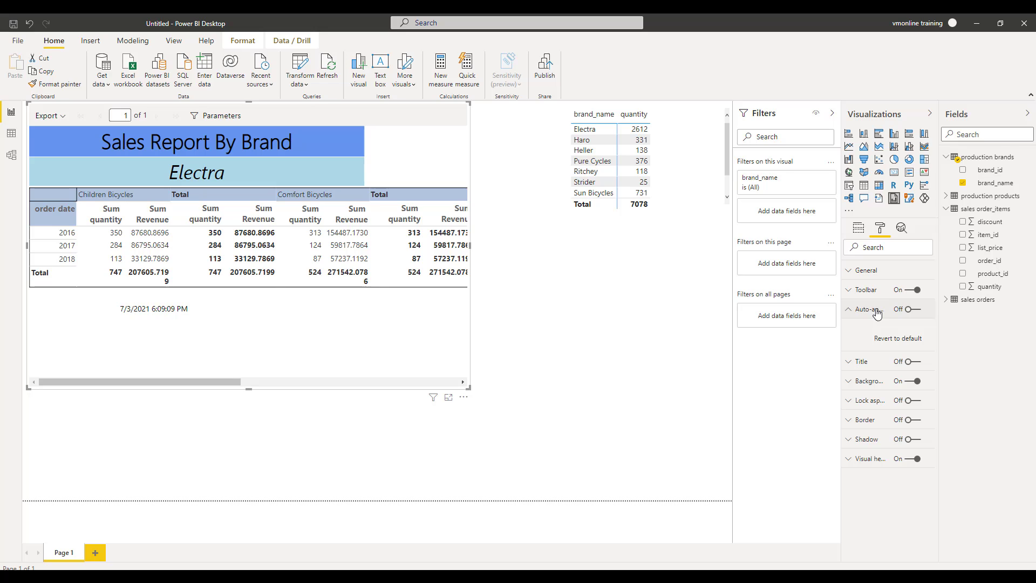
pyautogui.click(920, 315)
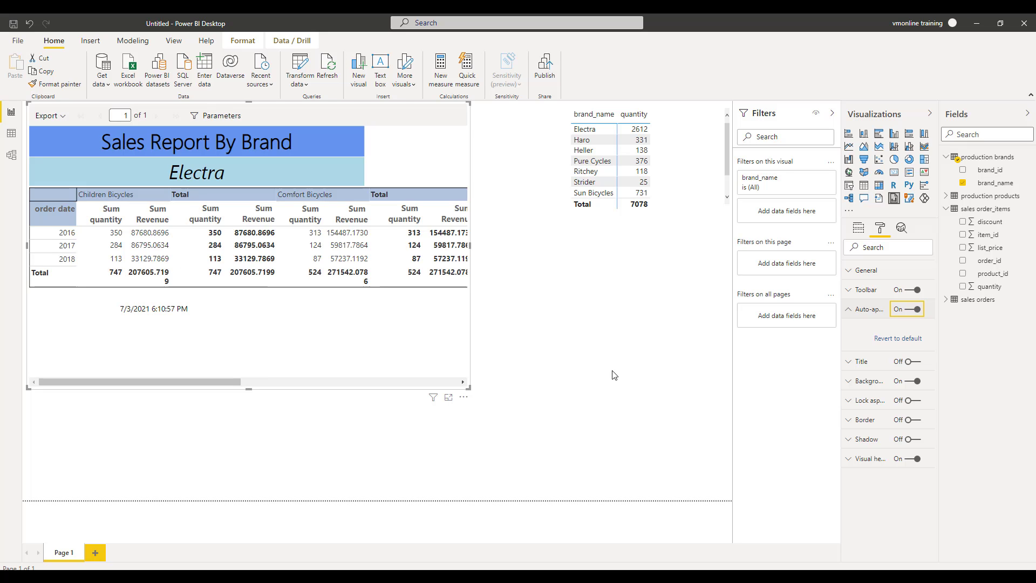
# Cross-filter the embedded report from the brand matrix by Ritchey and by Sun Bicycles, and clear the selection.
pyautogui.click(601, 170)
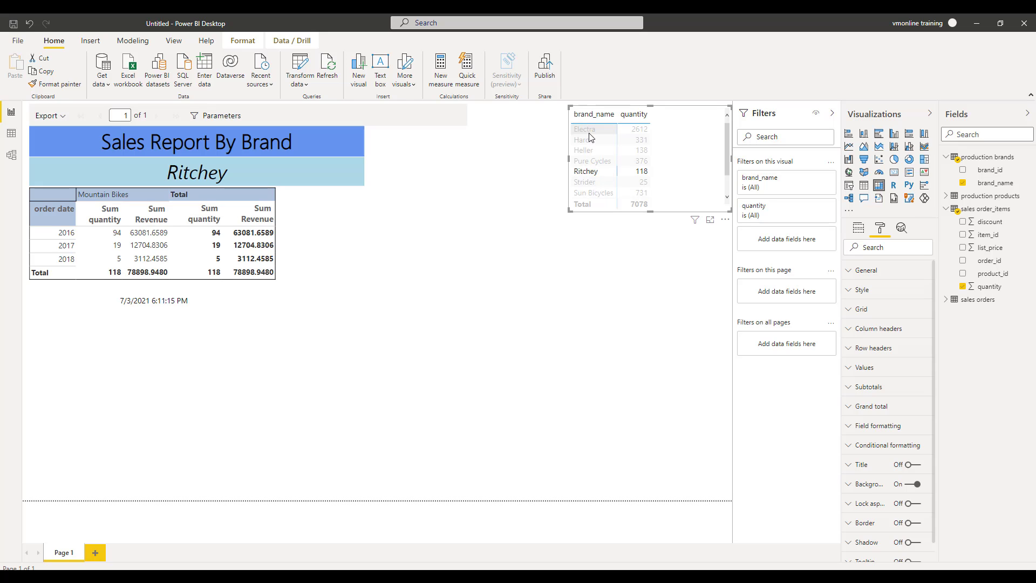
pyautogui.click(593, 193)
pyautogui.click(562, 344)
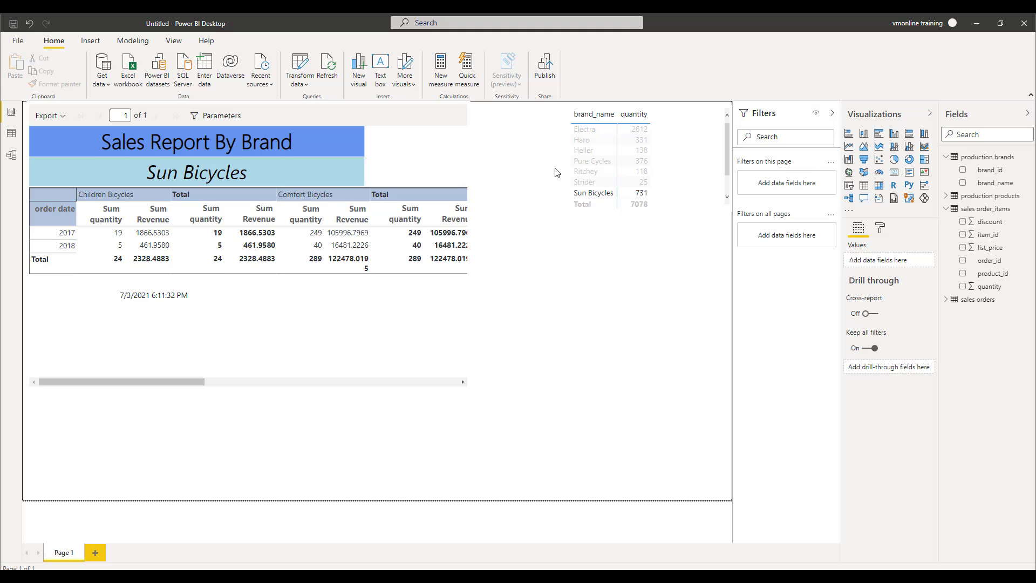
pyautogui.click(590, 193)
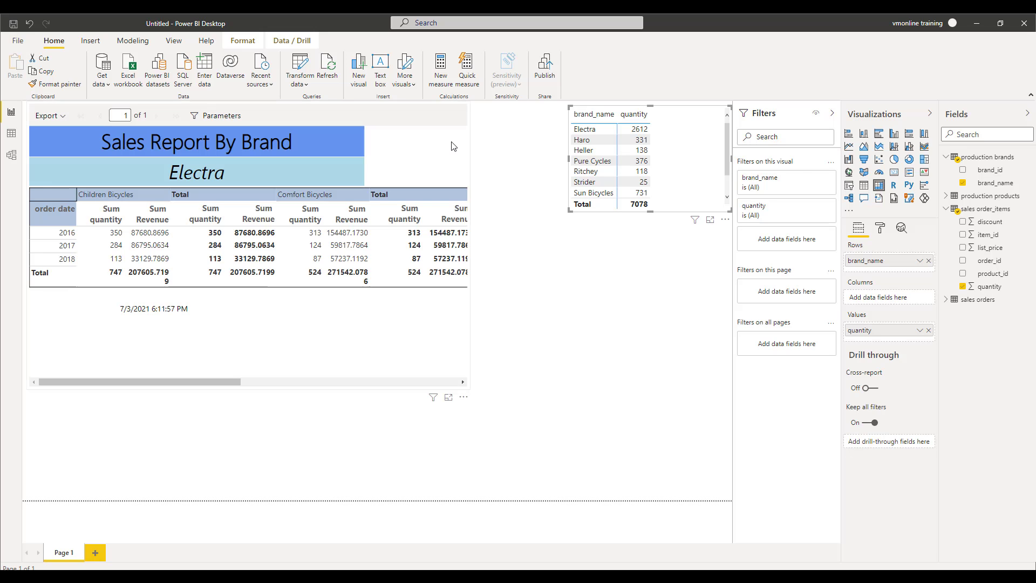
# Save the Power BI file as PaginatedIntegration on the New Volume (E:) drive.
pyautogui.click(18, 41)
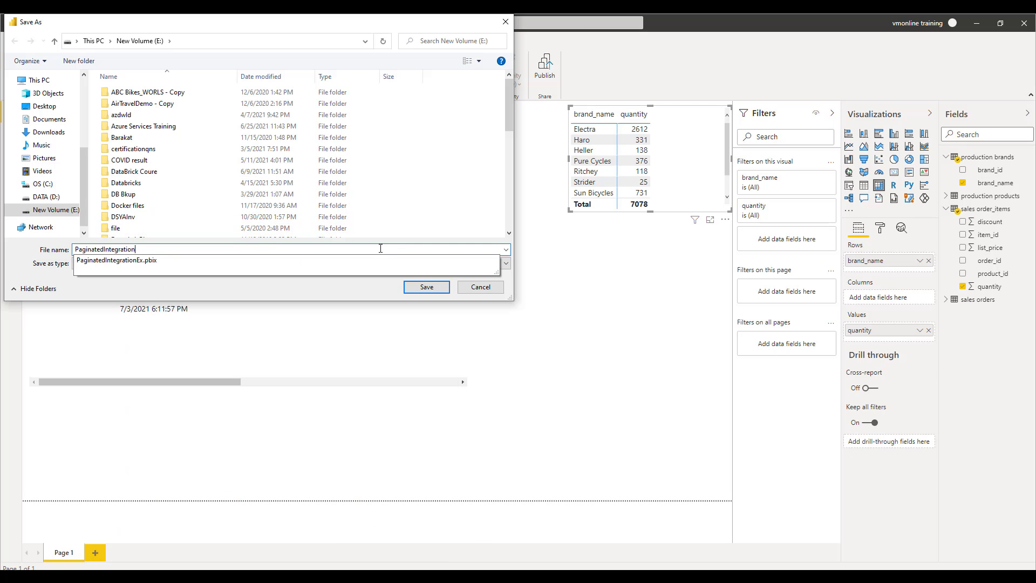
pyautogui.click(366, 291)
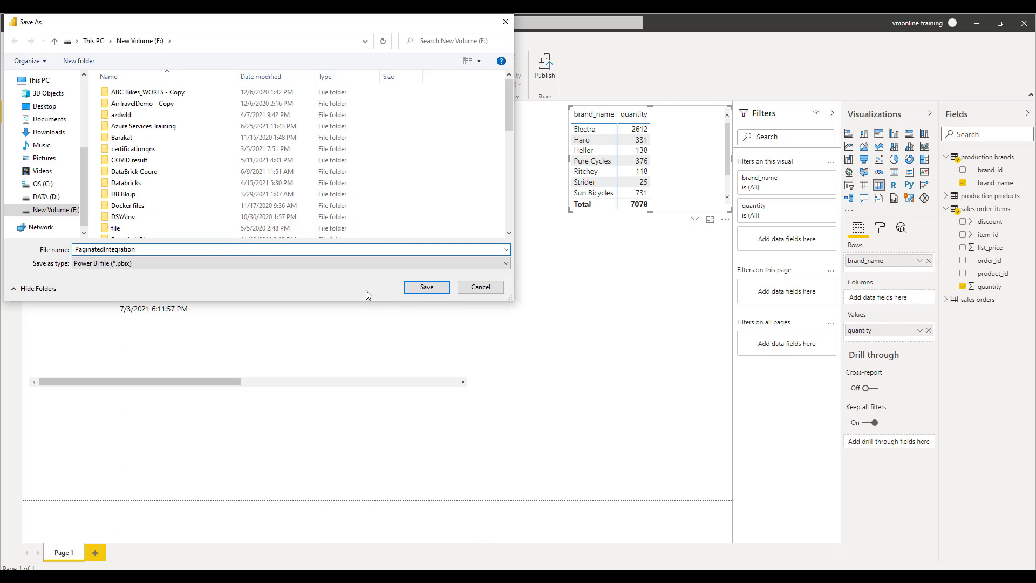
pyautogui.click(425, 287)
# Publish PaginatedIntegration to the Test workspace and dismiss the publishing dialog.
pyautogui.click(544, 75)
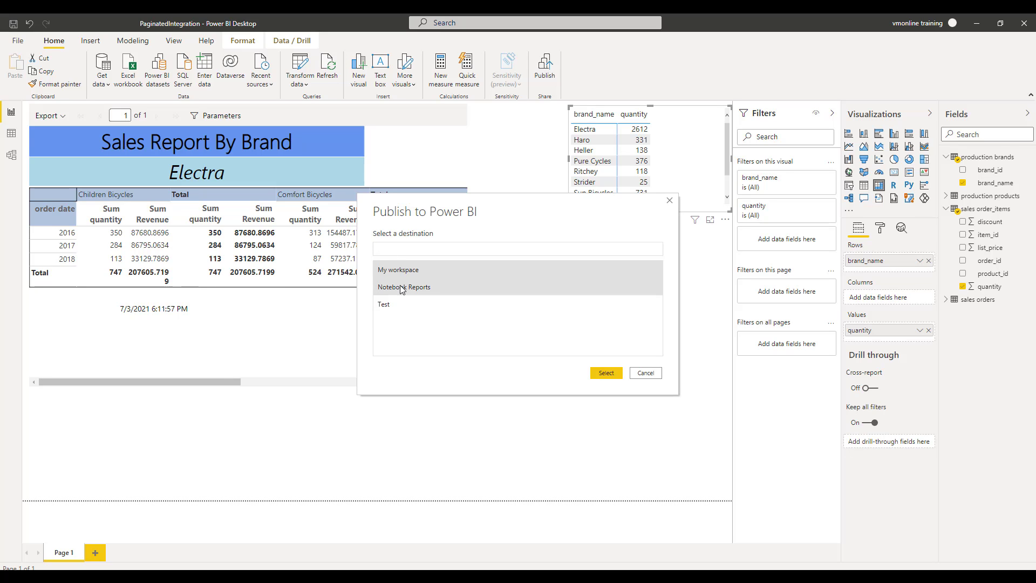
pyautogui.click(391, 303)
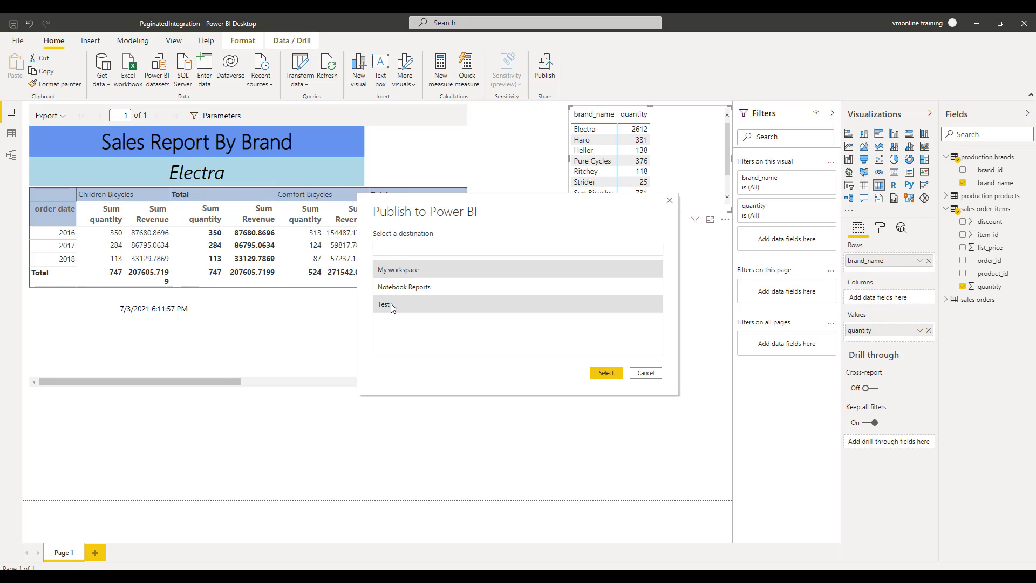
pyautogui.click(602, 376)
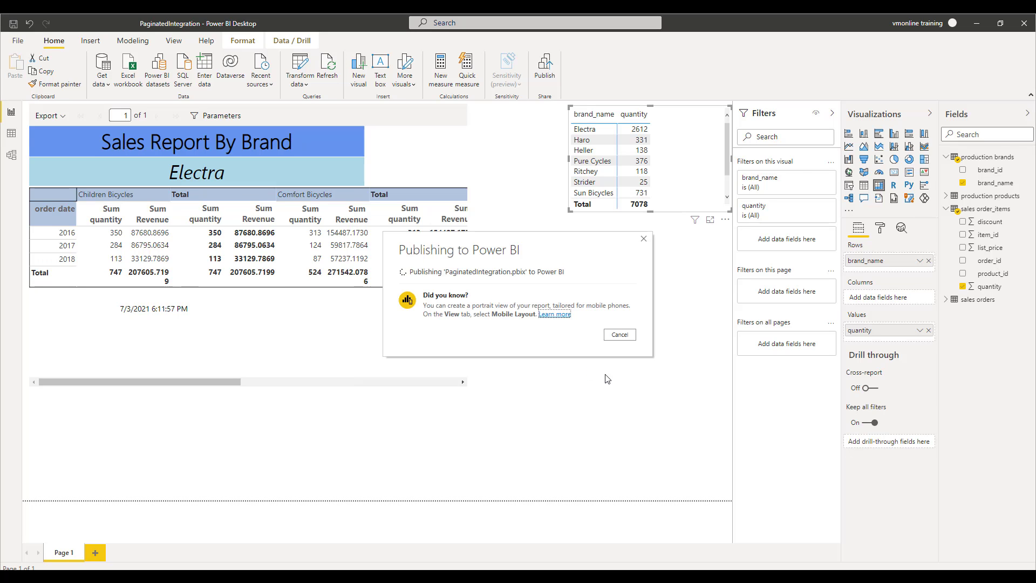
pyautogui.click(624, 363)
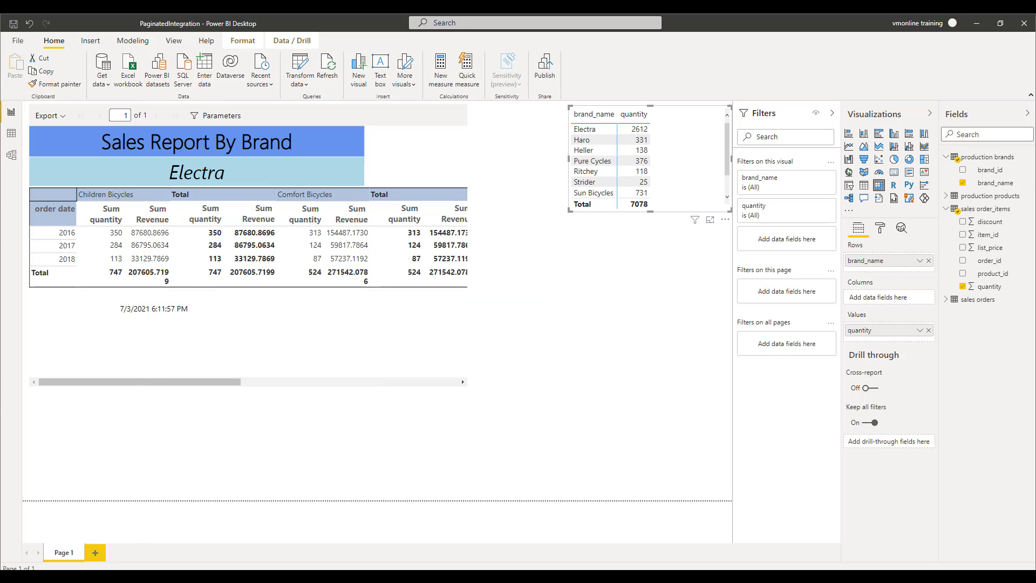
# Switch to the Power BI service in the browser, open PaginatedIntegration from the Test workspace, and cross-filter it by Strider before clearing the selection.
pyautogui.hotkey('alt', 'Tab')
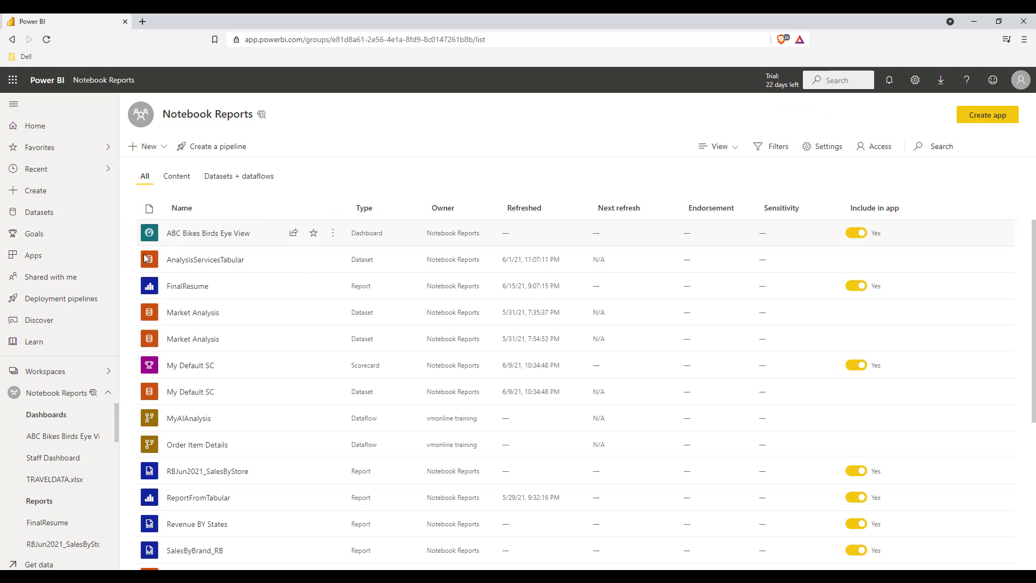
pyautogui.click(86, 372)
pyautogui.click(163, 199)
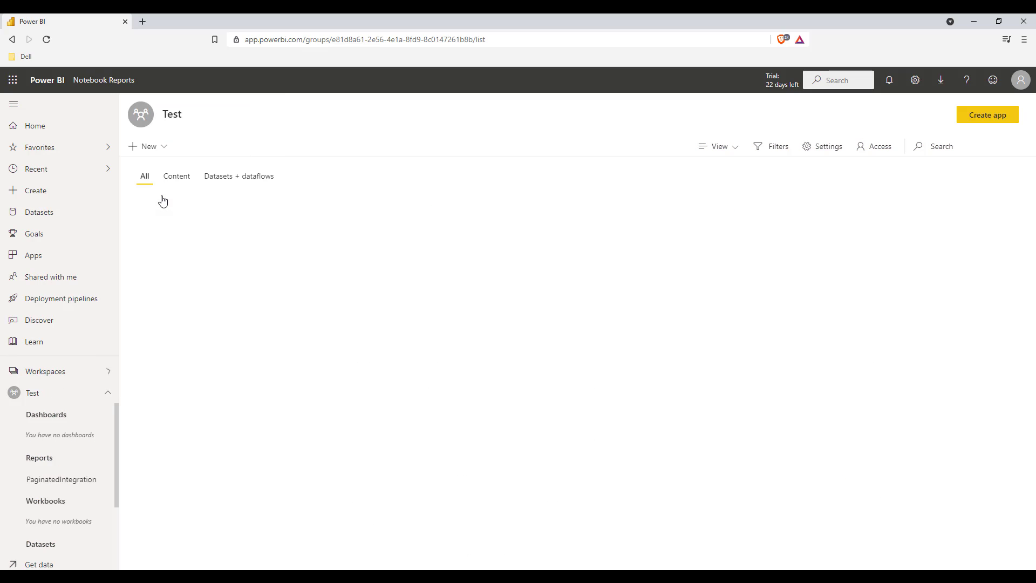
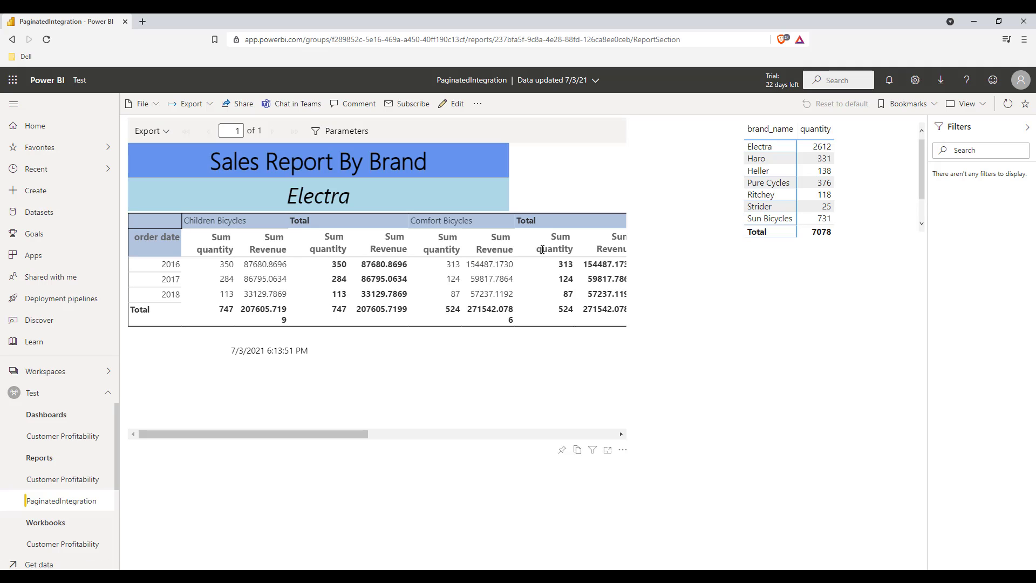
pyautogui.click(752, 206)
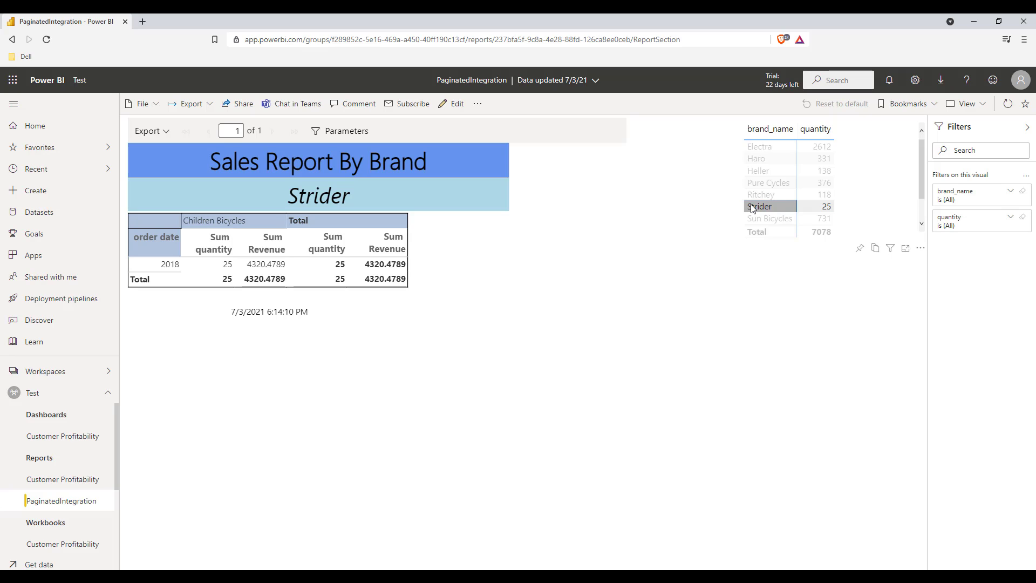
pyautogui.click(753, 207)
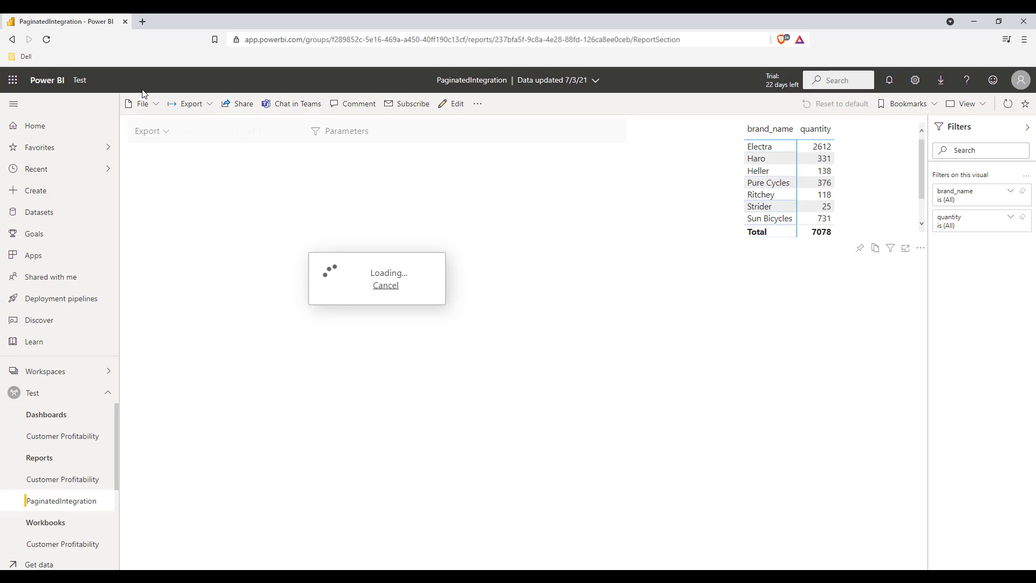
# Pin the report page live to a new dashboard named PaginationExample and open that dashboard.
pyautogui.click(478, 105)
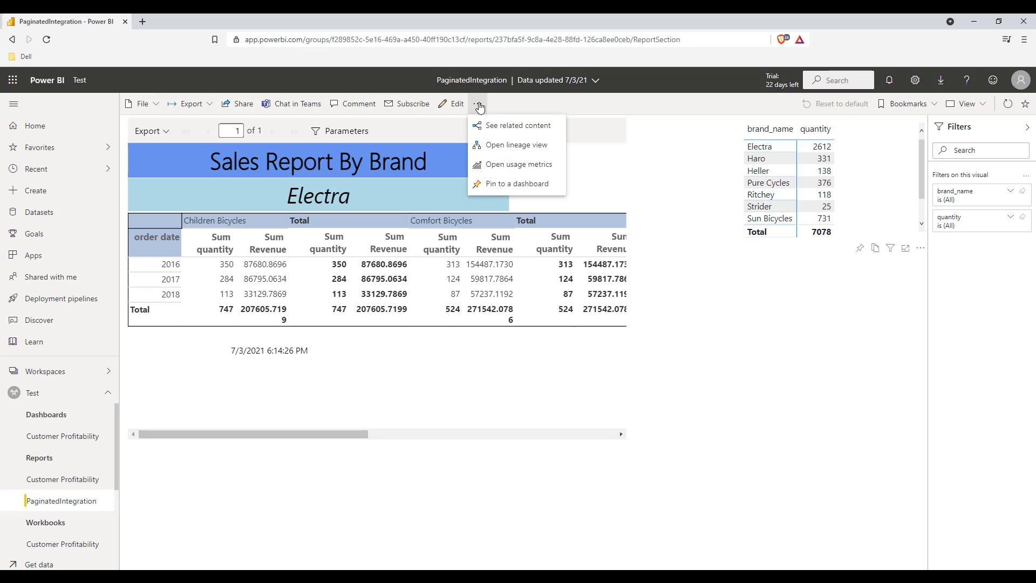
pyautogui.click(502, 186)
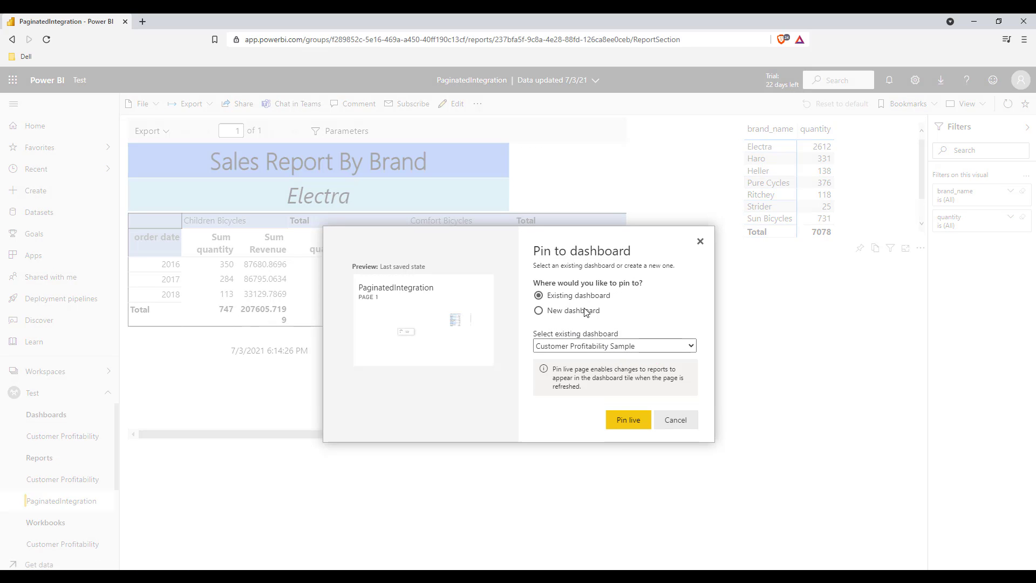
pyautogui.click(586, 312)
pyautogui.click(581, 344)
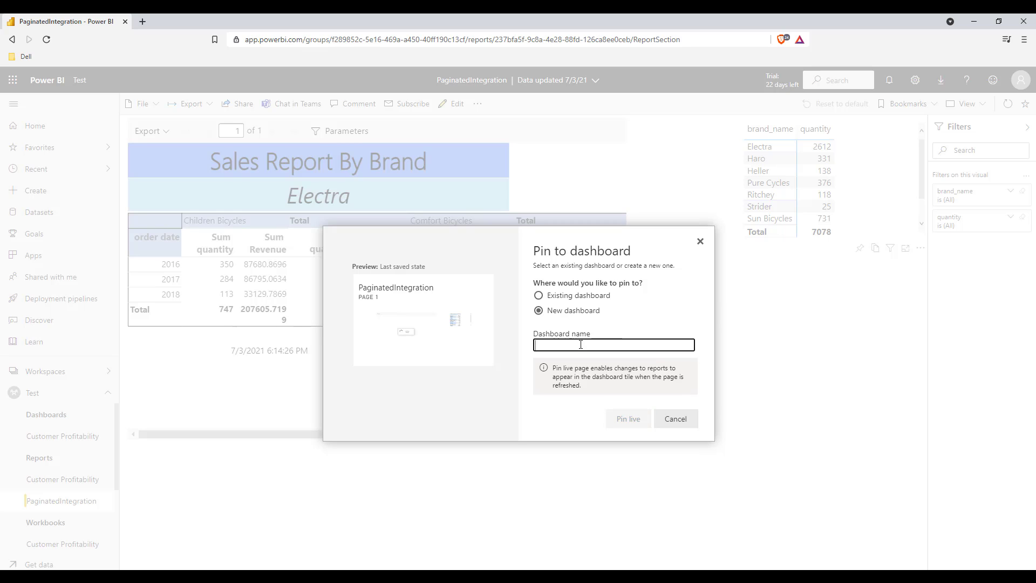
pyautogui.write('Paginati')
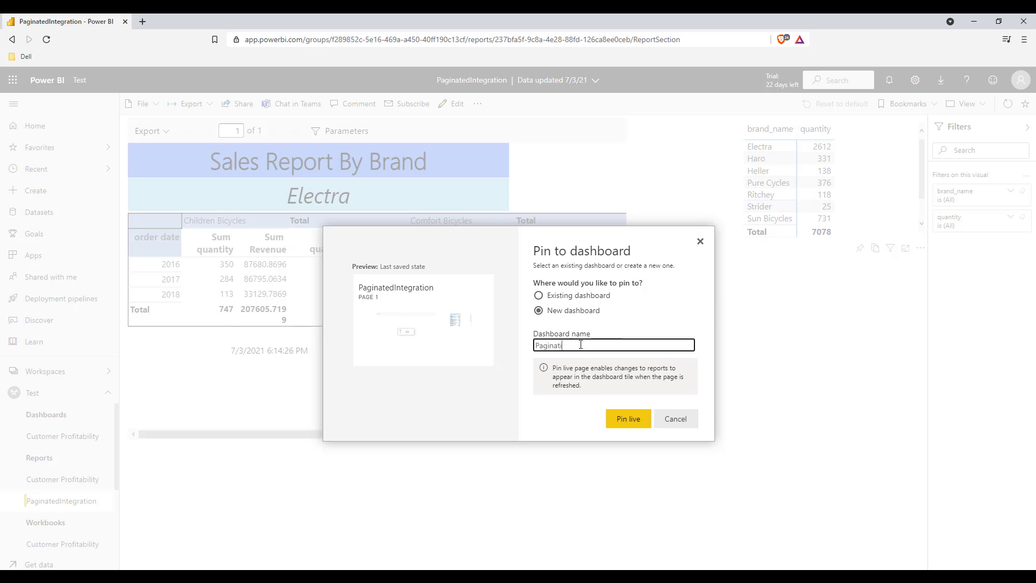
pyautogui.write('onDashboard')
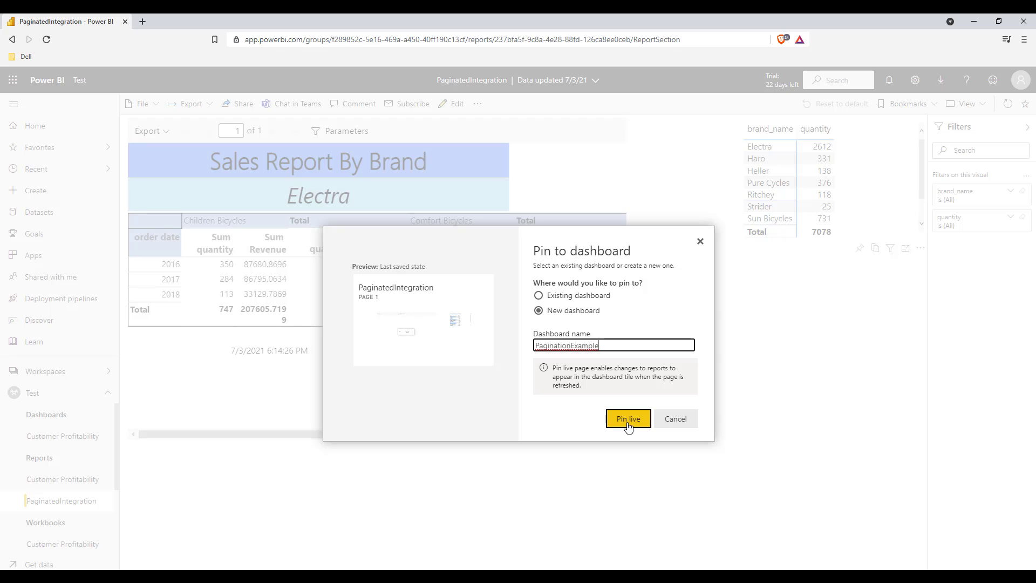
pyautogui.click(628, 419)
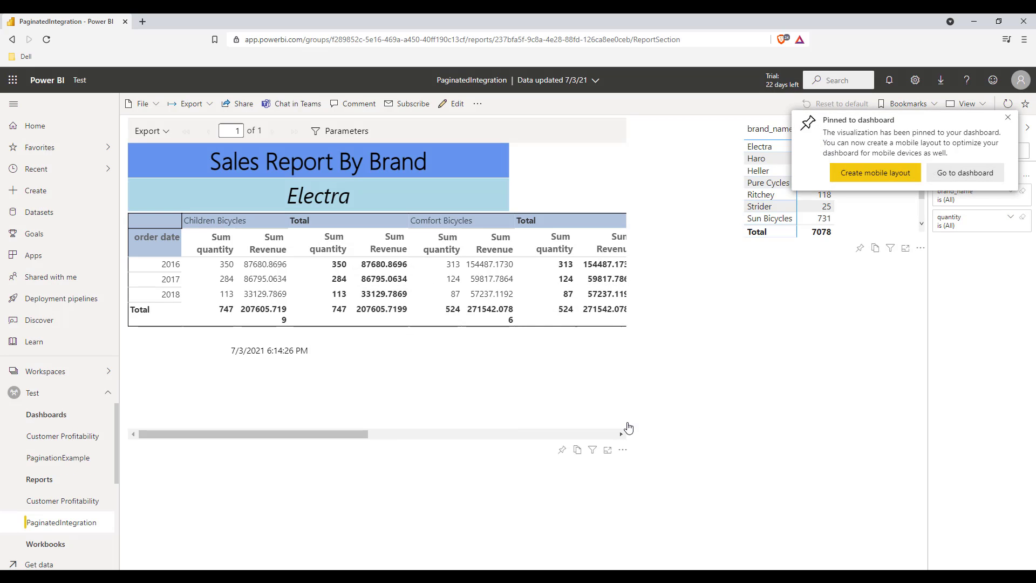
pyautogui.click(965, 172)
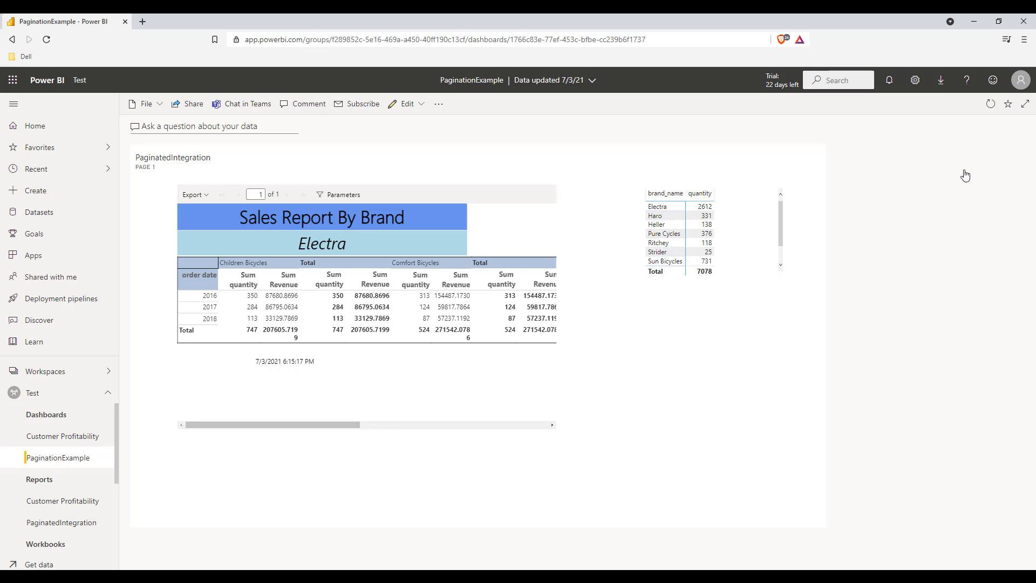
# Cross-filter the dashboard tile by Sun Bicycles, and rerun the embedded report with its Brand parameter set to Ritchey.
pyautogui.click(652, 261)
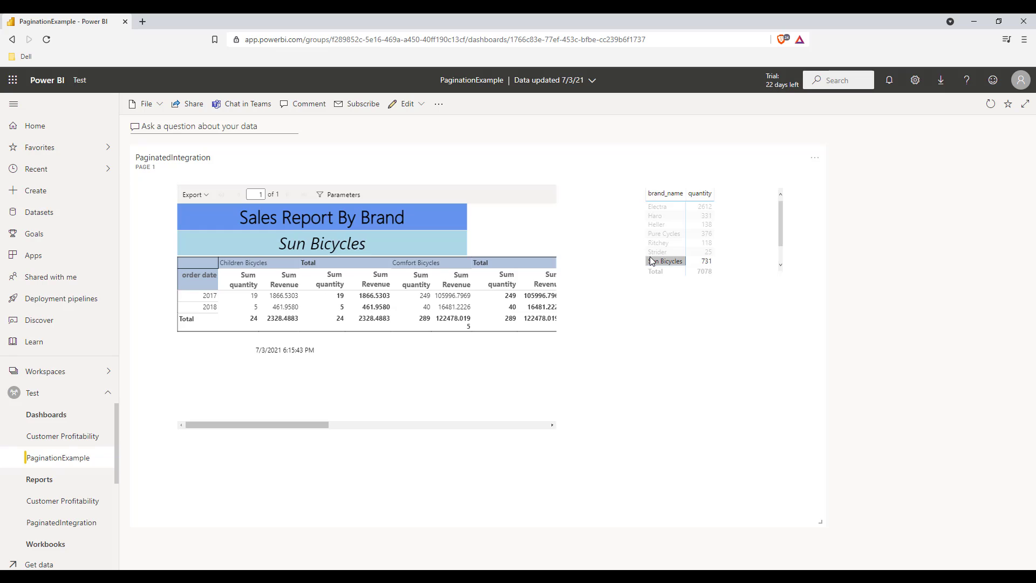
pyautogui.click(339, 196)
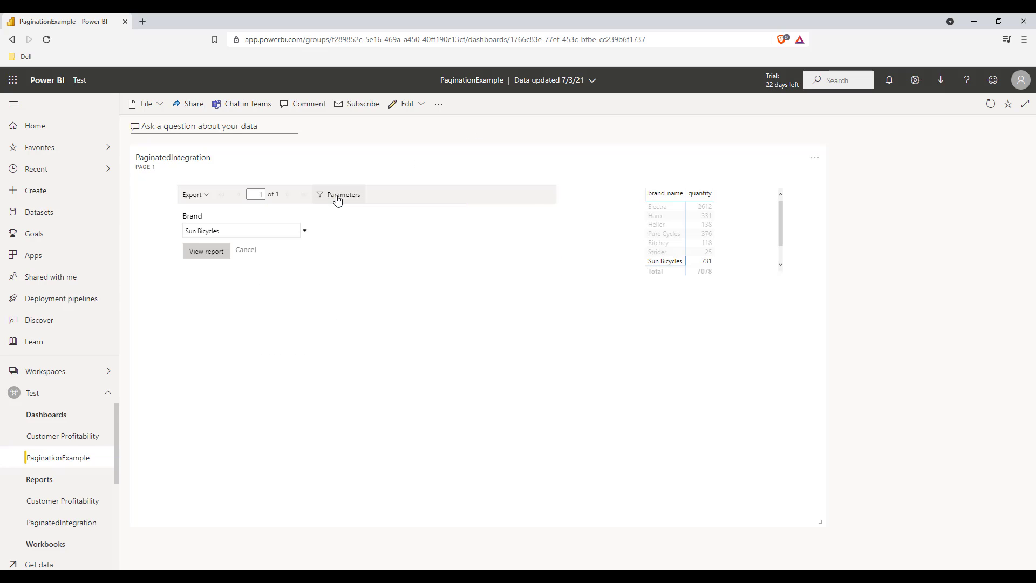
pyautogui.click(273, 231)
pyautogui.click(226, 279)
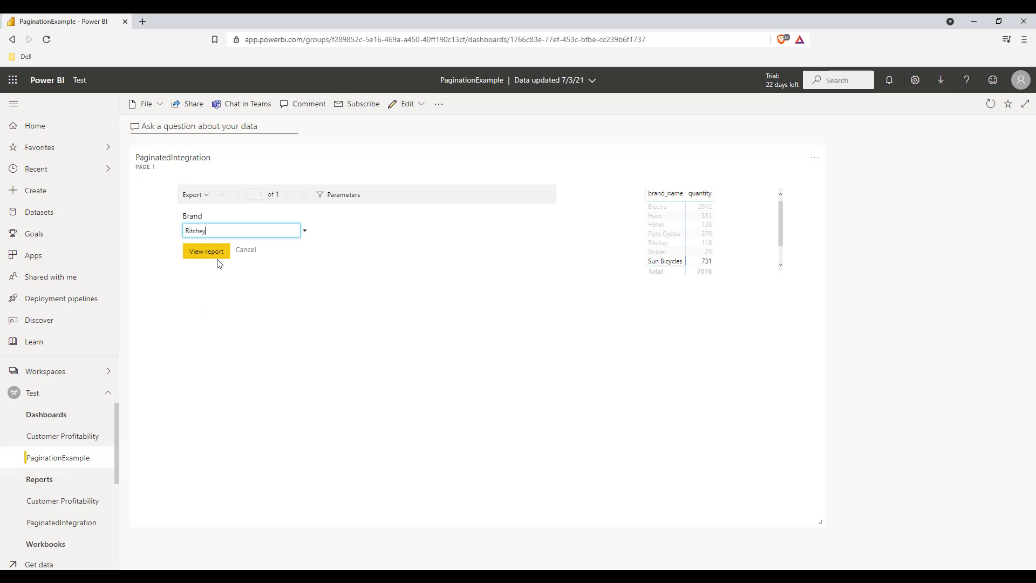
pyautogui.click(218, 261)
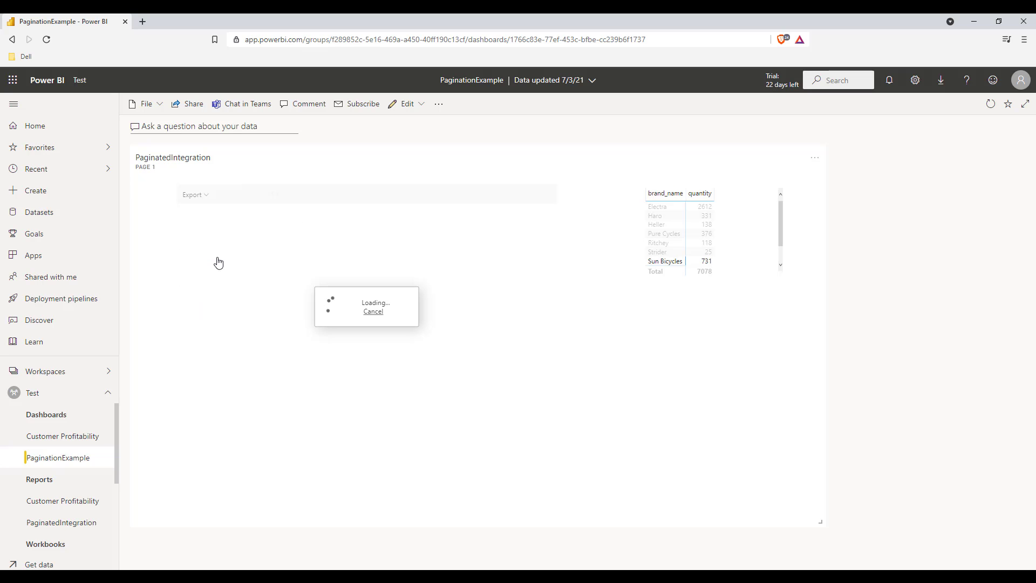